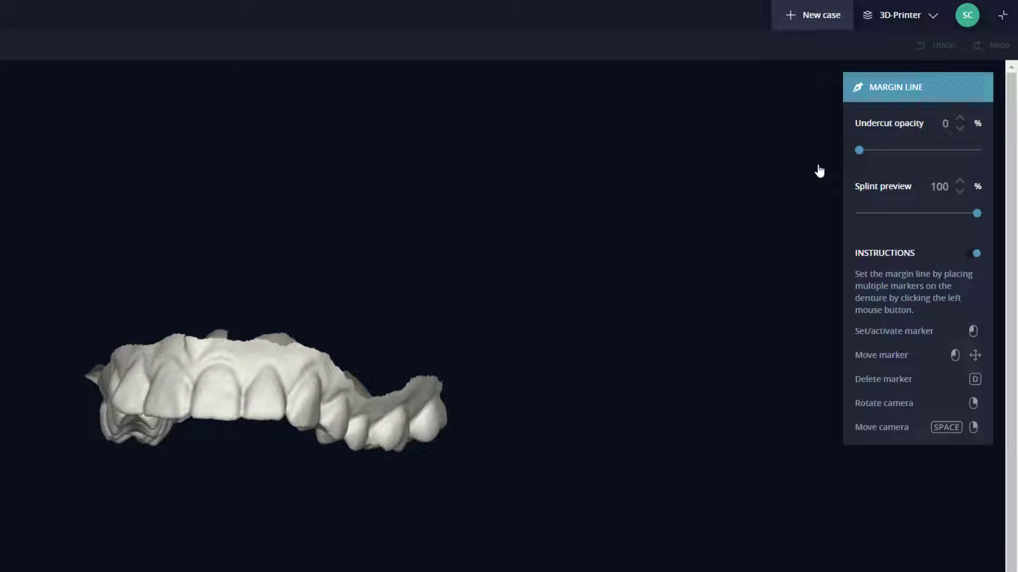
- Set the undercut opacity to 100 % and turn the upper arch to a rear molar where the margin line can start
{"action": "left_click_drag", "start_coordinate": [860, 164], "coordinate": [1015, 161]}
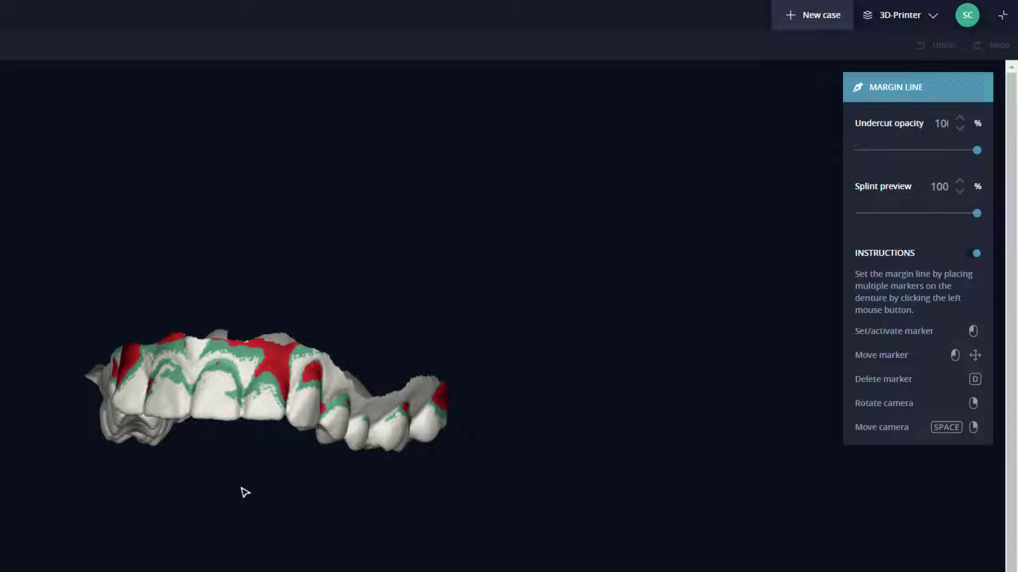
{"action": "right_click_drag", "start_coordinate": [223, 485], "coordinate": [358, 164]}
{"action": "right_click_drag", "start_coordinate": [238, 522], "coordinate": [217, 243]}
{"action": "right_click_drag", "start_coordinate": [350, 537], "coordinate": [130, 520]}
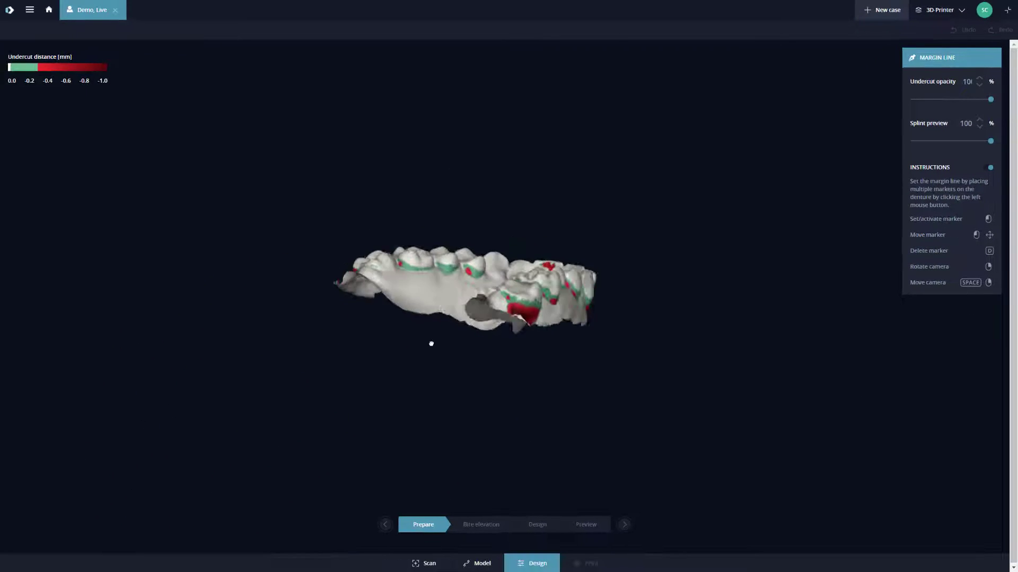
{"action": "right_click_drag", "start_coordinate": [431, 343], "coordinate": [441, 280]}
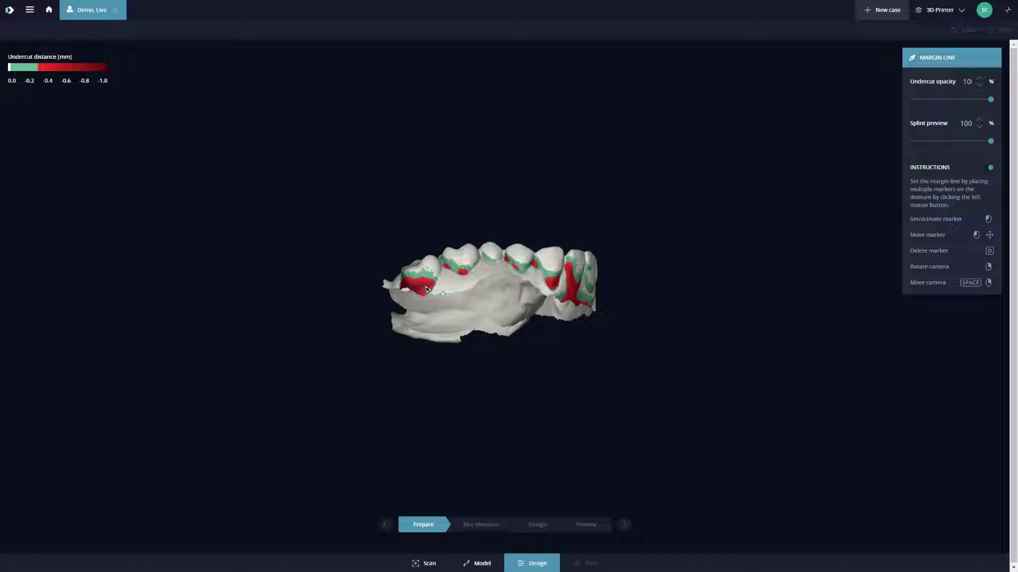
- Start the margin line with markers along the outer undercut edge, from the rearmost molar to the gap between the two premolars
{"action": "scroll", "coordinate": [402, 298], "scroll_direction": "up", "scroll_amount": 5}
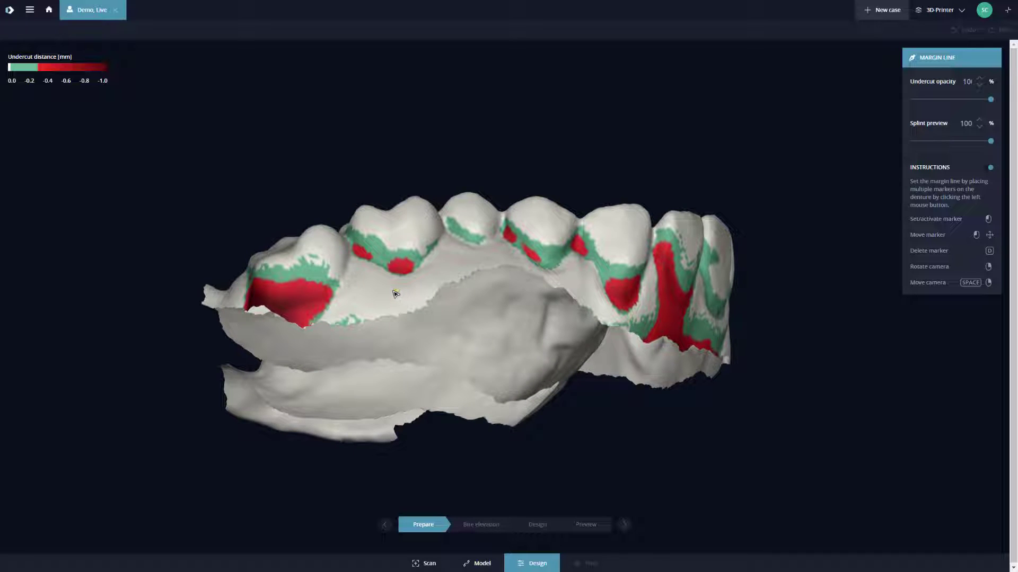
{"action": "scroll", "coordinate": [395, 293], "scroll_direction": "up", "scroll_amount": 2}
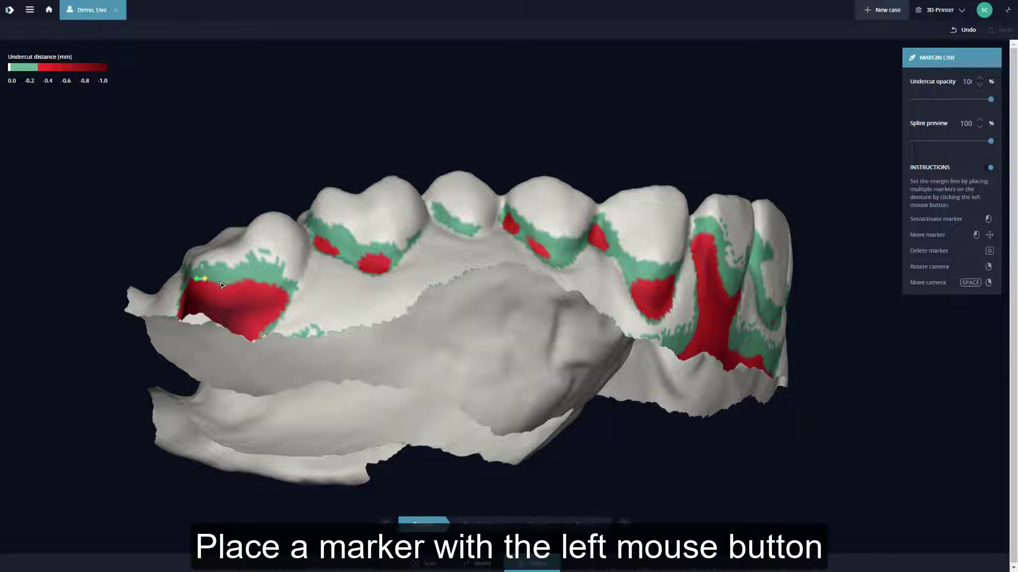
{"action": "left_click", "coordinate": [254, 283]}
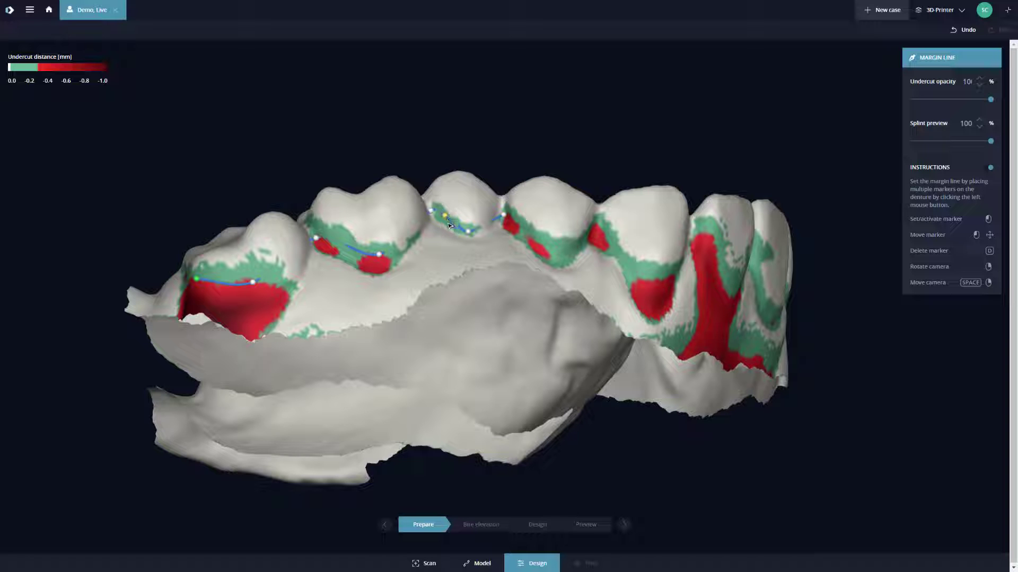
- Add a trial marker on the premolar beside the margin line's end, reposition it, and delete it
{"action": "scroll", "coordinate": [440, 262], "scroll_direction": "up", "scroll_amount": 5}
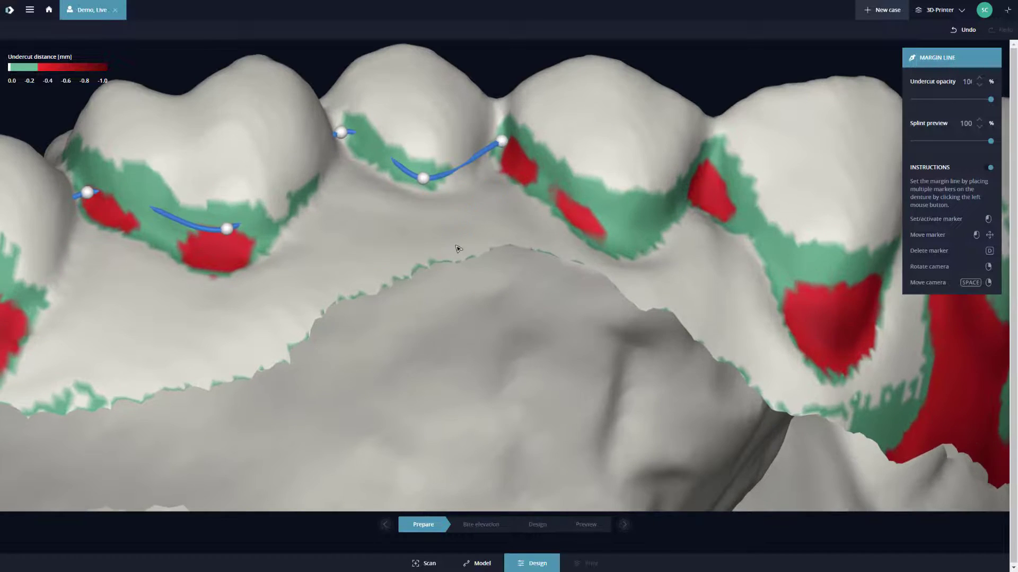
{"action": "right_click_drag", "start_coordinate": [458, 248], "coordinate": [456, 283]}
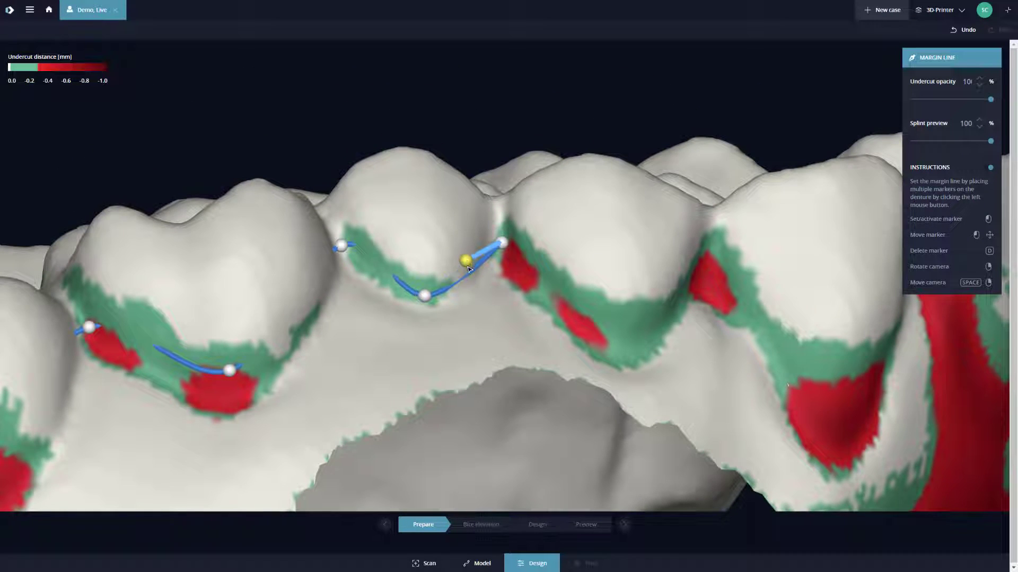
{"action": "left_click", "coordinate": [467, 270]}
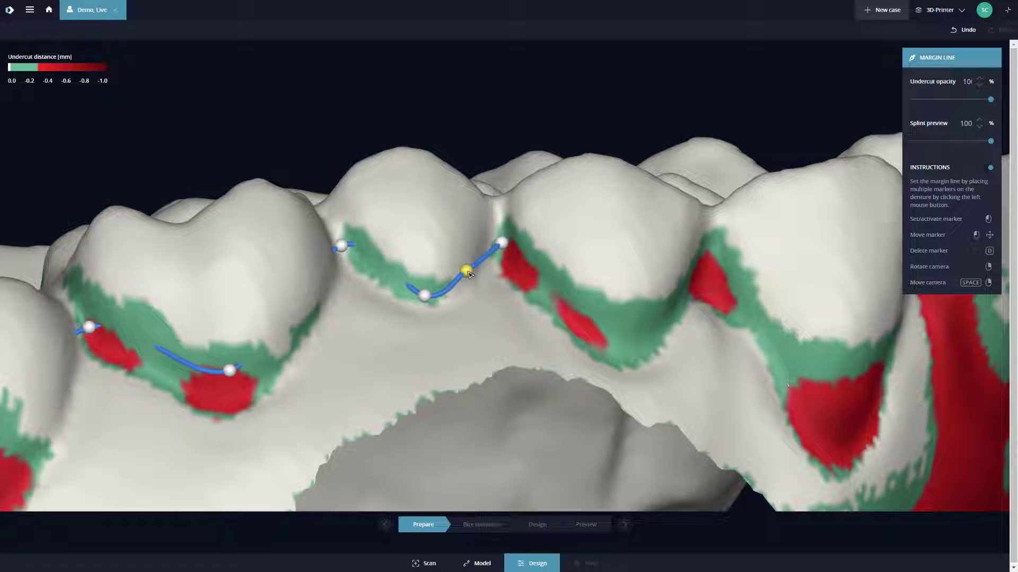
{"action": "mouse_move", "coordinate": [468, 274]}
{"action": "left_mouse_down"}
{"action": "mouse_move", "coordinate": [475, 296]}
{"action": "mouse_move", "coordinate": [472, 288]}
{"action": "left_mouse_up"}
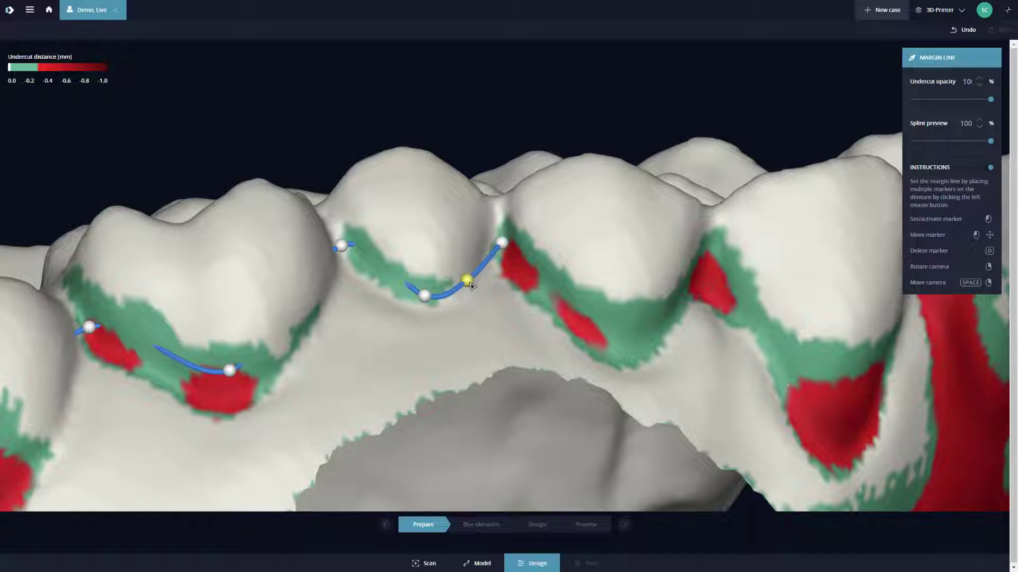
{"action": "left_click_drag", "start_coordinate": [472, 287], "coordinate": [448, 239]}
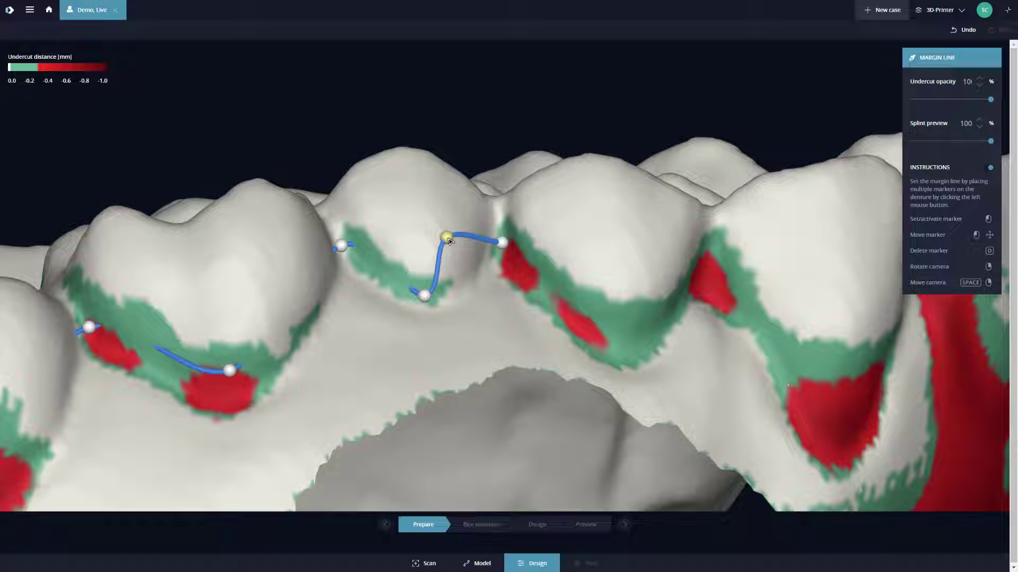
{"action": "key", "text": "d"}
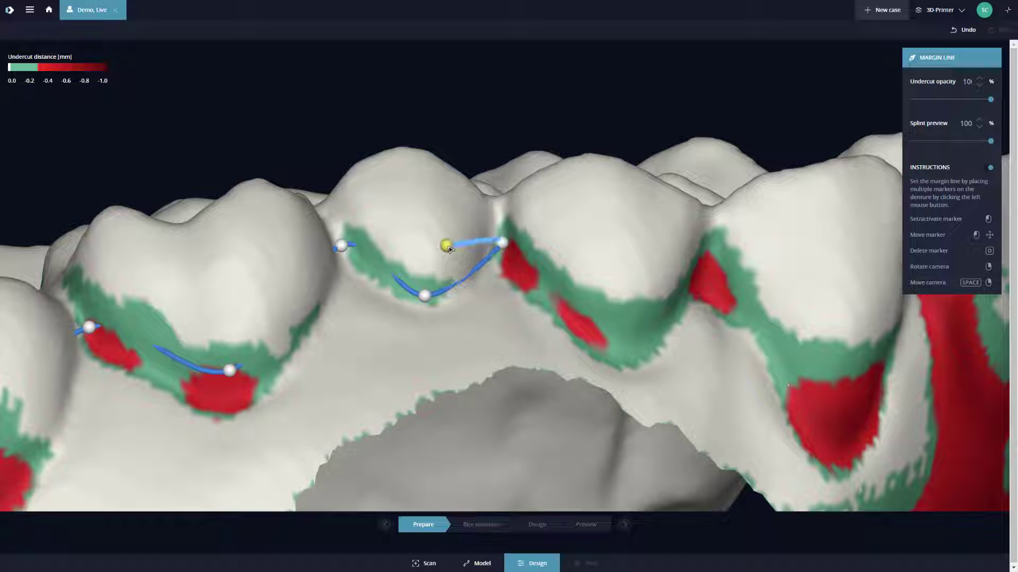
- Adjust the marker between the premolars and continue the outer margin line past the first premolar and canine to the lateral incisor gap
{"action": "left_click_drag", "start_coordinate": [502, 243], "coordinate": [499, 238]}
{"action": "left_click", "coordinate": [614, 329]}
{"action": "left_click", "coordinate": [710, 245]}
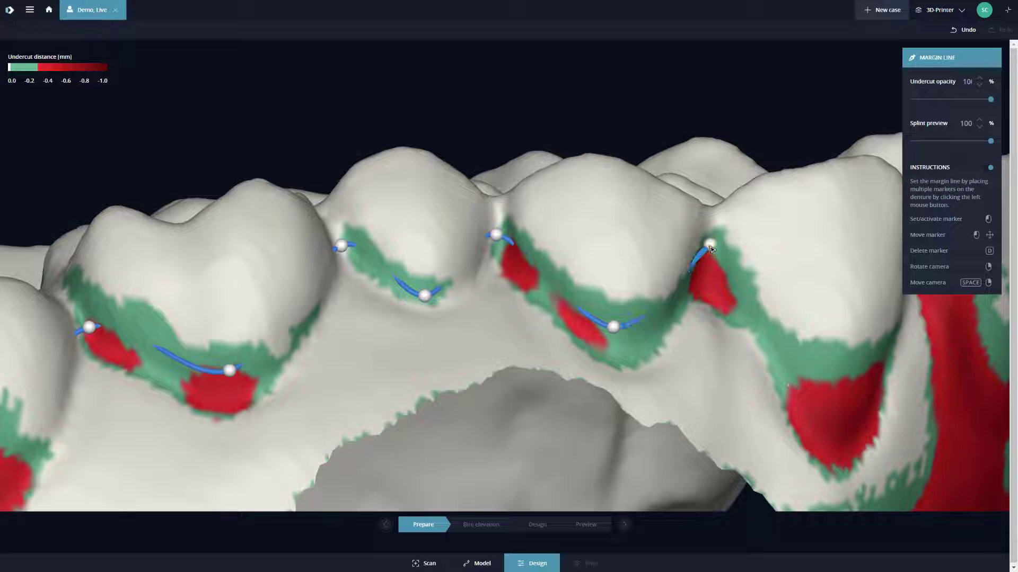
{"action": "left_click", "coordinate": [840, 361]}
{"action": "mouse_move", "coordinate": [908, 414]}
{"action": "right_mouse_down"}
{"action": "mouse_move", "coordinate": [729, 339]}
{"action": "mouse_move", "coordinate": [707, 346]}
{"action": "right_mouse_up"}
{"action": "left_click", "coordinate": [599, 164]}
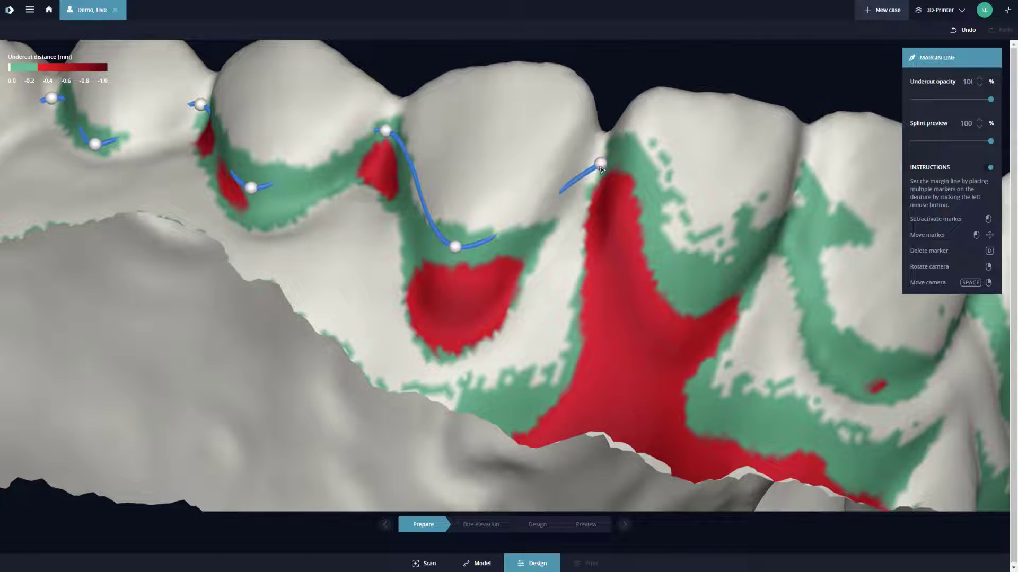
- Extend the outer margin line across the lateral incisor and first central incisor to the gap between the central incisors
{"action": "scroll", "coordinate": [599, 175], "scroll_direction": "down", "scroll_amount": 1}
{"action": "scroll", "coordinate": [600, 176], "scroll_direction": "down", "scroll_amount": 5}
{"action": "right_click_drag", "start_coordinate": [623, 208], "coordinate": [564, 251]}
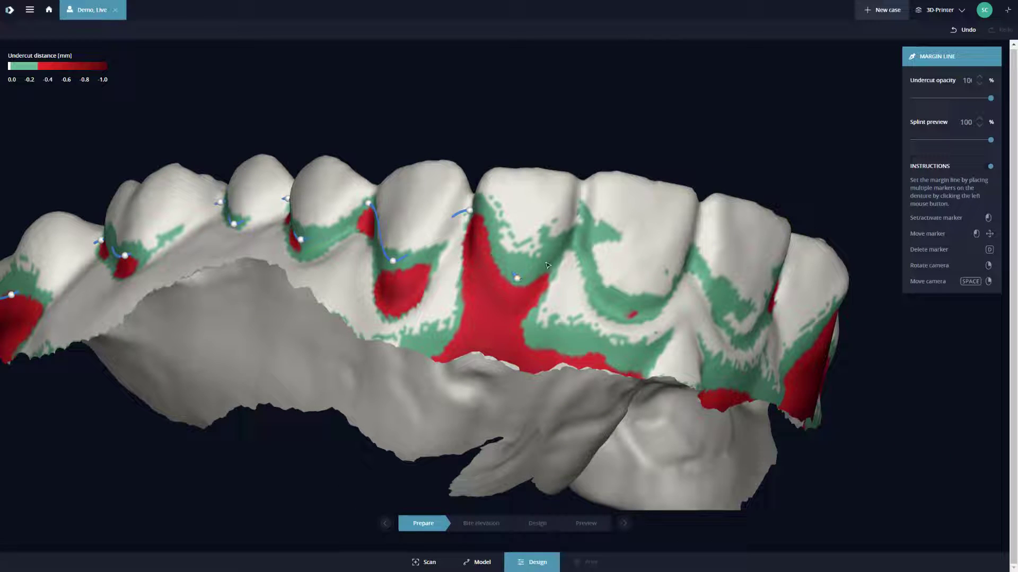
{"action": "left_click", "coordinate": [580, 233]}
{"action": "left_click", "coordinate": [690, 258]}
- Place margin line markers along the outer undercut edge of the second central incisor and its neighbouring lateral incisor
{"action": "right_click_drag", "start_coordinate": [682, 254], "coordinate": [559, 244]}
{"action": "left_click", "coordinate": [530, 281]}
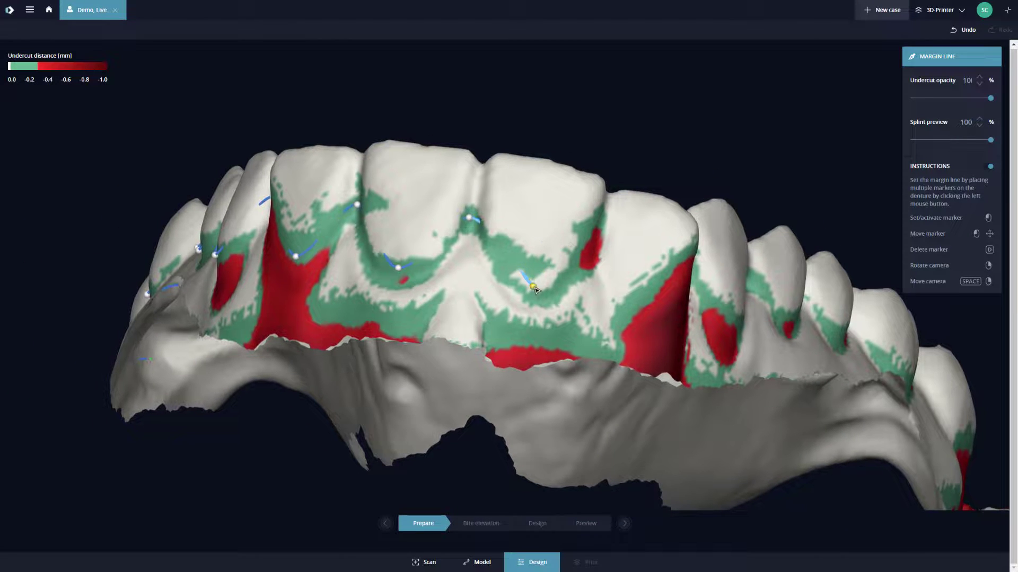
{"action": "left_click", "coordinate": [594, 235]}
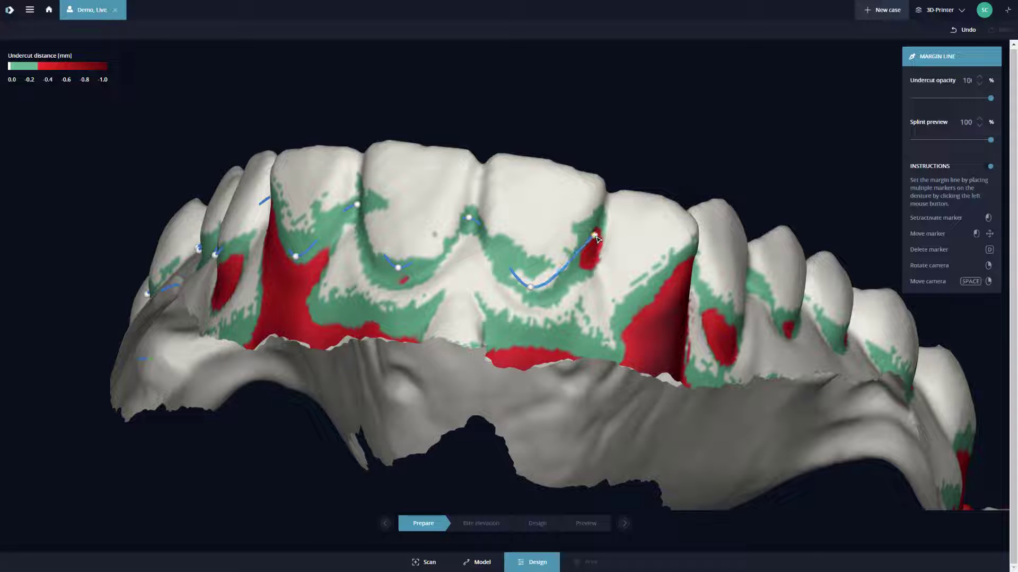
{"action": "left_click", "coordinate": [627, 303]}
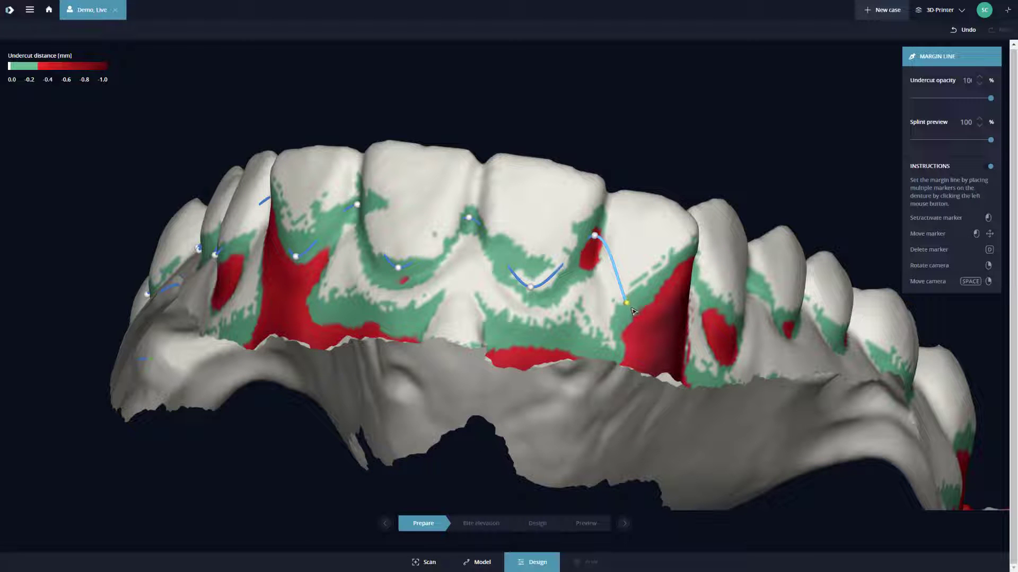
{"action": "left_click", "coordinate": [691, 258]}
- Continue the outer margin line along the canine, both premolars and the first molar on the arch's opposite side
{"action": "right_click_drag", "start_coordinate": [674, 256], "coordinate": [509, 267]}
{"action": "left_click", "coordinate": [503, 315]}
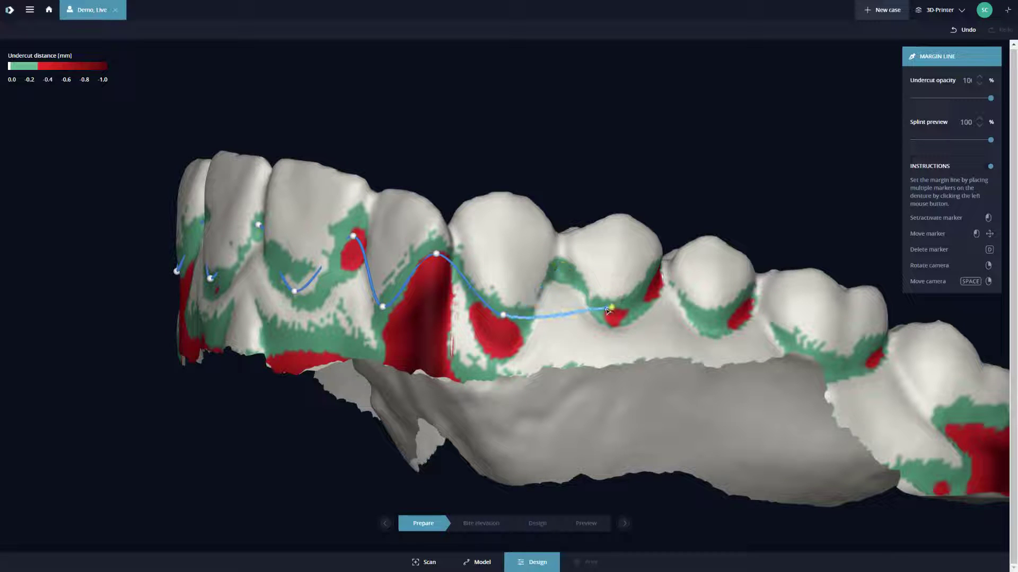
{"action": "left_click", "coordinate": [565, 267]}
{"action": "left_click", "coordinate": [657, 277]}
{"action": "left_click", "coordinate": [708, 321]}
{"action": "left_click", "coordinate": [753, 300]}
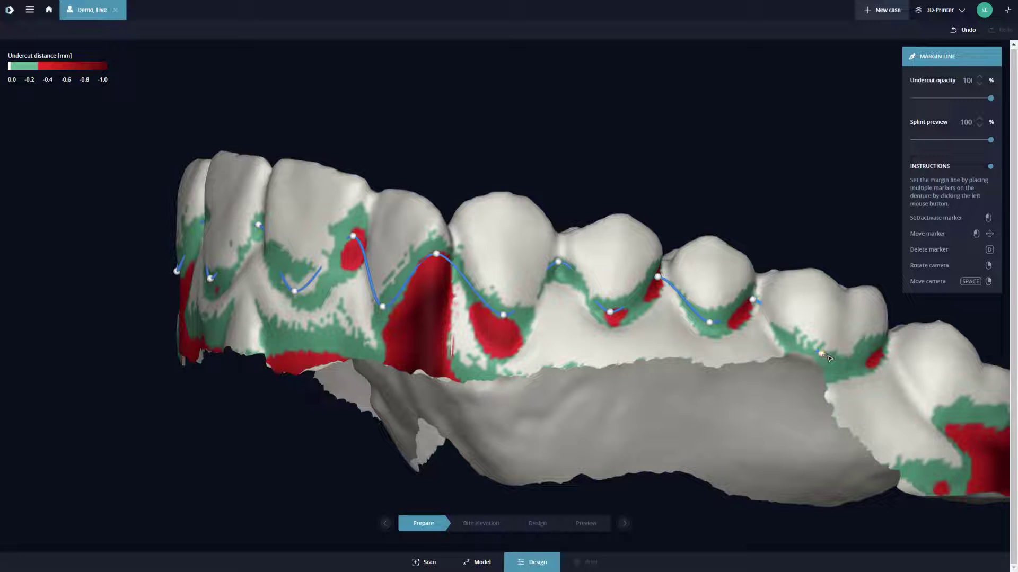
{"action": "left_click", "coordinate": [887, 341]}
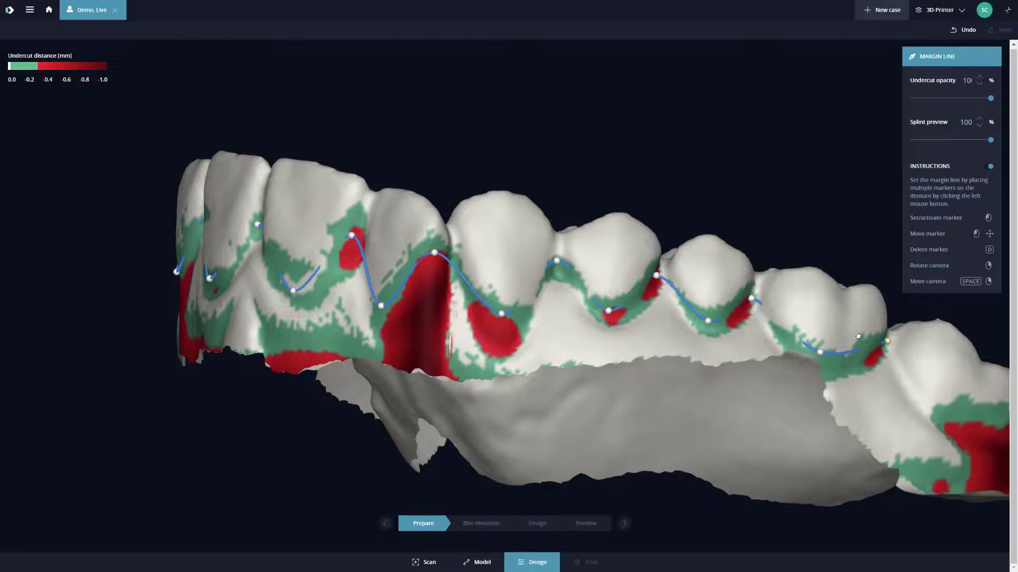
- Bring the margin line around the last molar and back along the inner side of both molars
{"action": "right_click_drag", "start_coordinate": [858, 336], "coordinate": [713, 302]}
{"action": "mouse_move", "coordinate": [739, 334]}
{"action": "right_mouse_down"}
{"action": "mouse_move", "coordinate": [749, 361]}
{"action": "mouse_move", "coordinate": [610, 339]}
{"action": "mouse_move", "coordinate": [342, 232]}
{"action": "right_mouse_up"}
{"action": "left_click", "coordinate": [742, 382]}
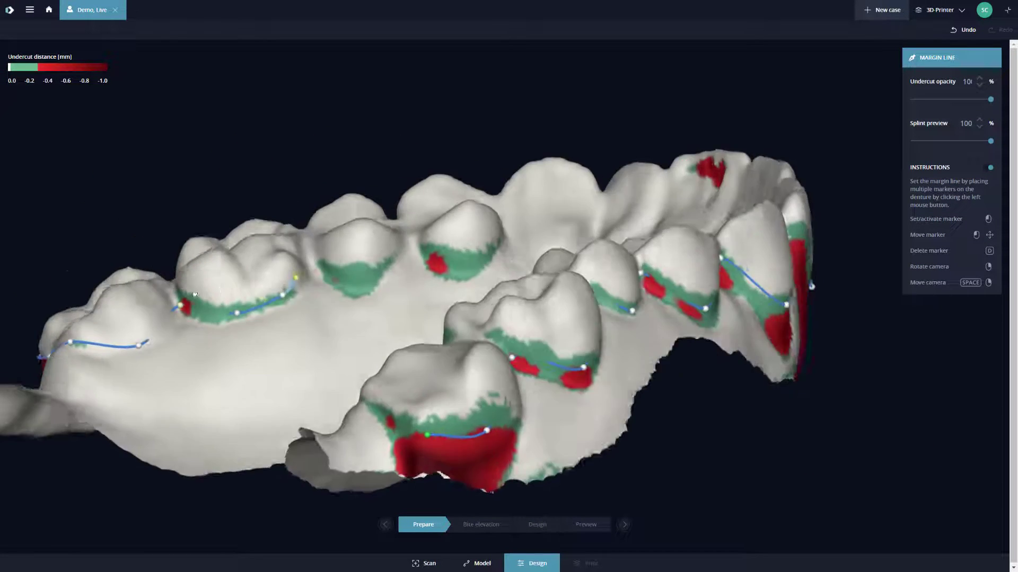
- Place margin line markers along the inner undercut edges of the two premolars next to the molars
{"action": "right_click_drag", "start_coordinate": [195, 294], "coordinate": [179, 298]}
{"action": "left_click", "coordinate": [330, 265]}
{"action": "left_click", "coordinate": [379, 282]}
{"action": "left_click", "coordinate": [425, 248]}
{"action": "left_click", "coordinate": [480, 264]}
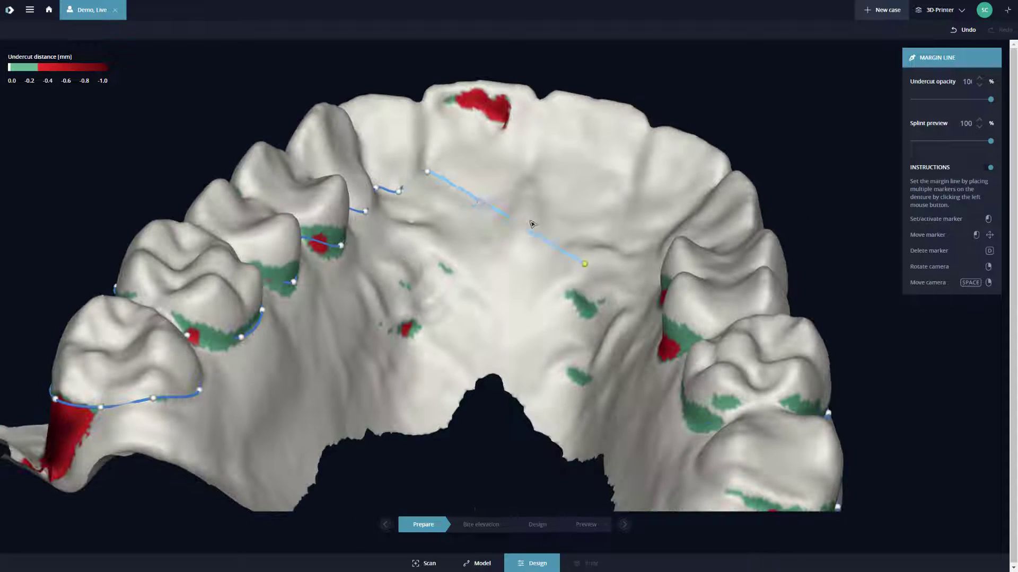
- Extend the margin line along the palatal side of the front teeth and fine-tune the marker at one tooth gap
{"action": "left_click", "coordinate": [479, 204]}
{"action": "left_click", "coordinate": [528, 178]}
{"action": "left_click", "coordinate": [568, 205]}
{"action": "left_click", "coordinate": [619, 177]}
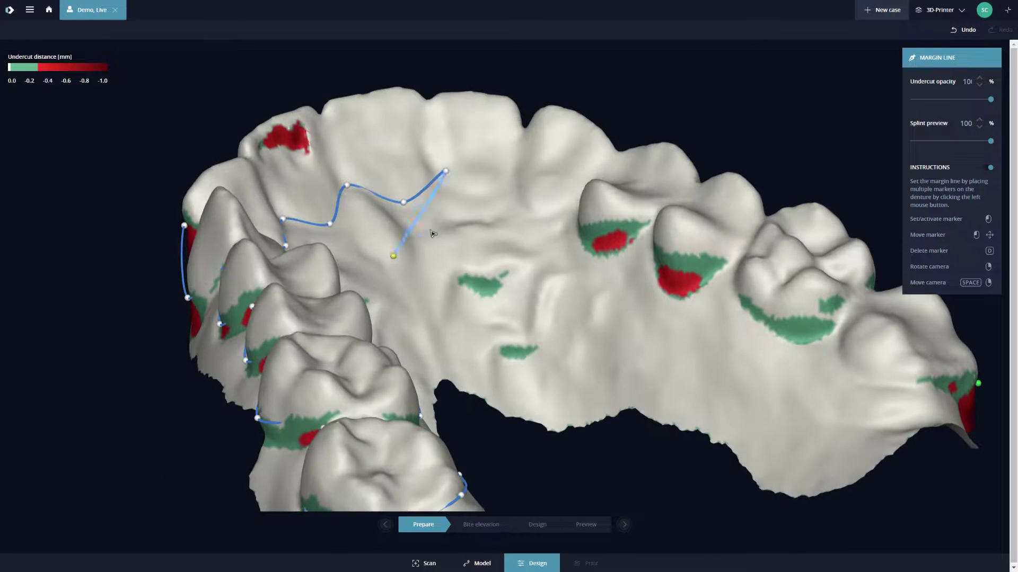
{"action": "left_click", "coordinate": [480, 189]}
{"action": "left_click", "coordinate": [509, 172]}
{"action": "left_click", "coordinate": [446, 172]}
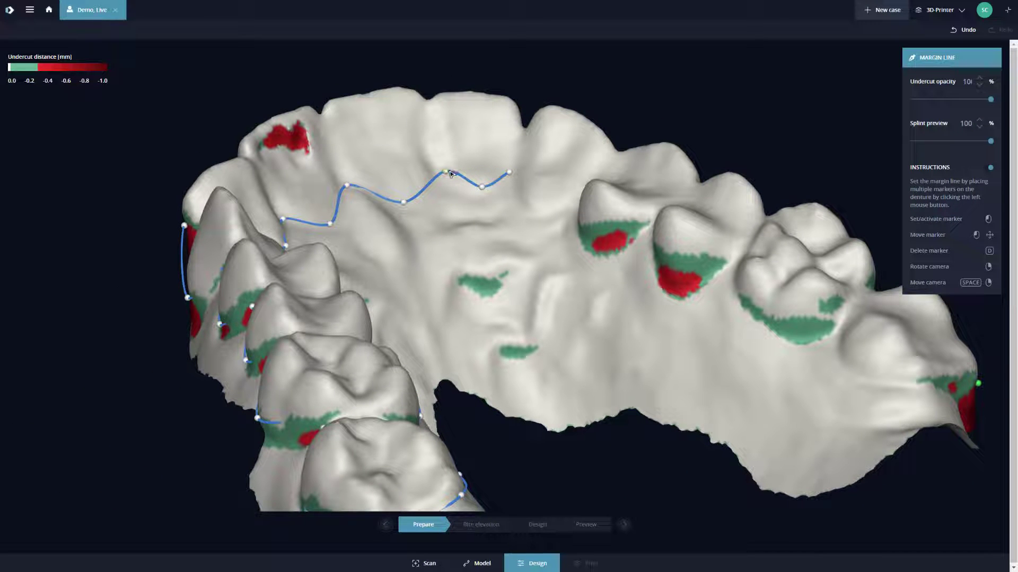
{"action": "left_click_drag", "start_coordinate": [444, 173], "coordinate": [438, 175]}
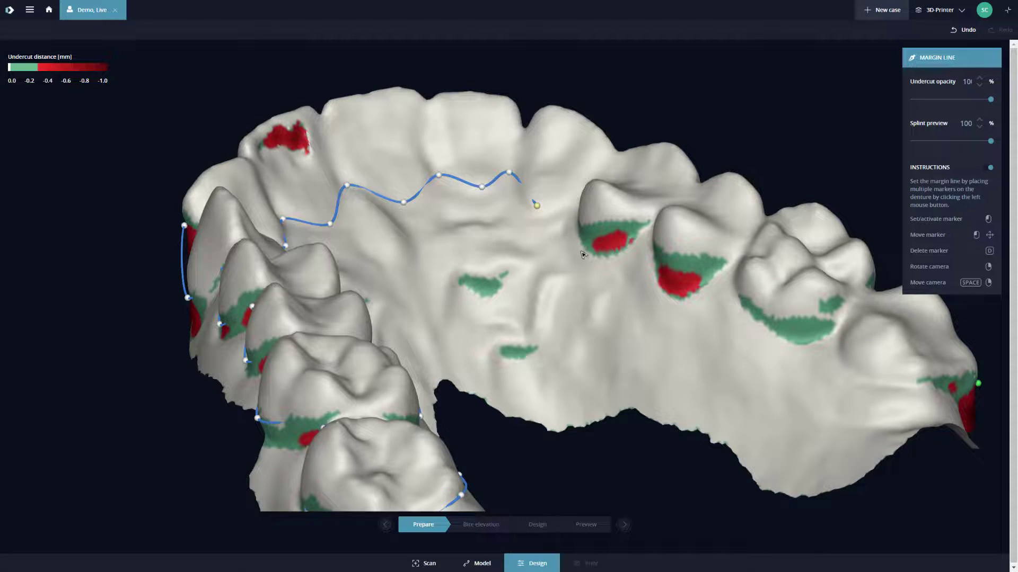
- Continue the margin line from the front teeth along the inner undercut edges of both premolars on the starting side
{"action": "right_click_drag", "start_coordinate": [539, 210], "coordinate": [566, 231]}
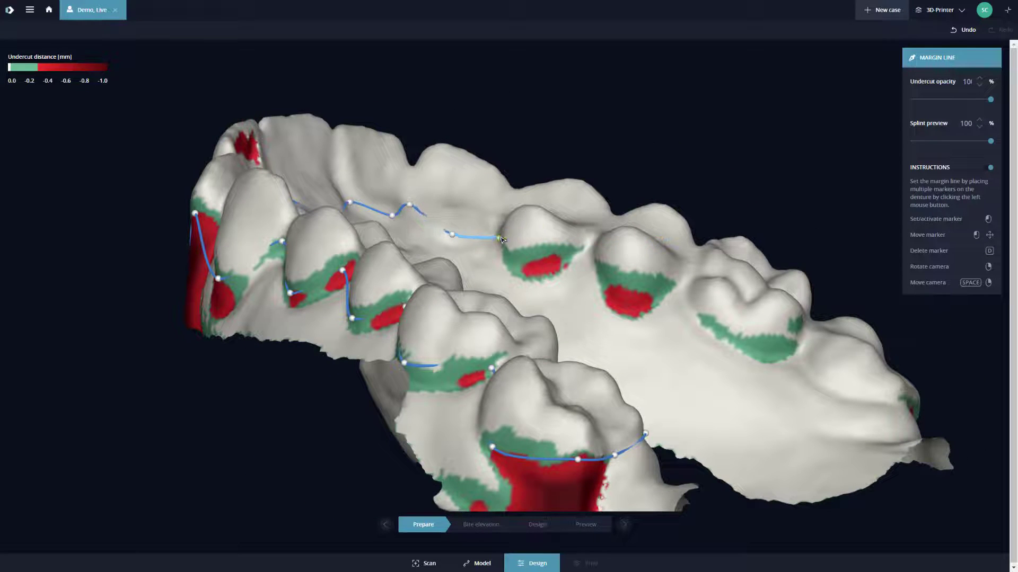
{"action": "left_click", "coordinate": [522, 260]}
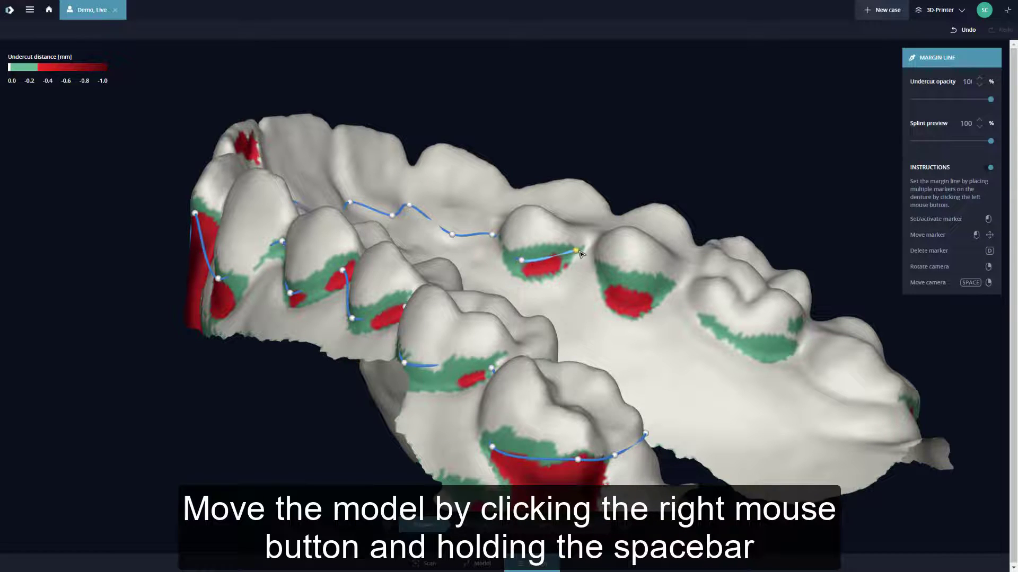
{"action": "left_click", "coordinate": [581, 251]}
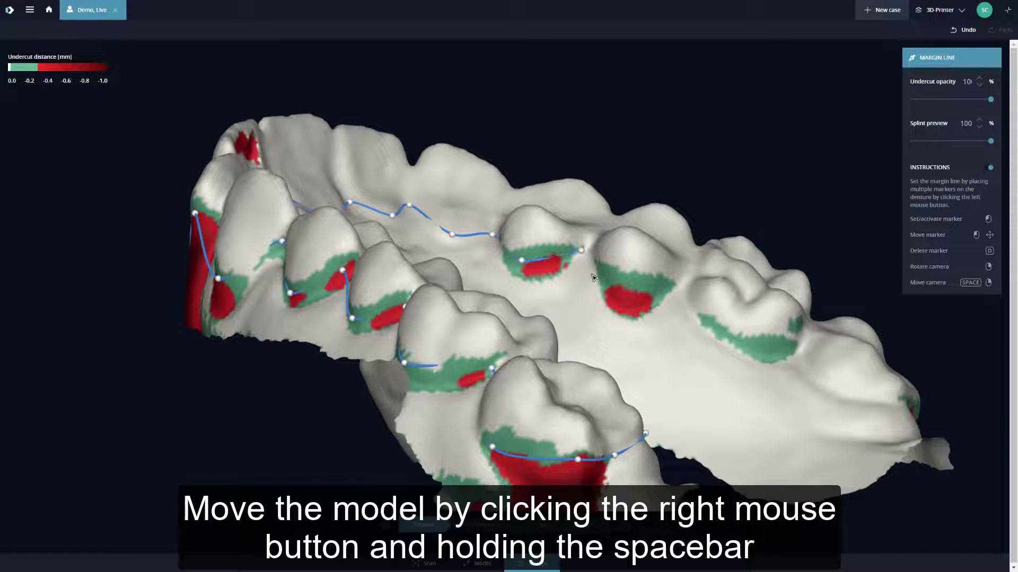
{"action": "left_click", "coordinate": [627, 289]}
{"action": "left_click", "coordinate": [678, 285]}
- Place margin line markers along the inner undercut edge of the first molar up to the last molar
{"action": "left_click", "coordinate": [712, 323]}
{"action": "left_click", "coordinate": [773, 348]}
{"action": "left_click", "coordinate": [799, 348]}
{"action": "left_click", "coordinate": [828, 377]}
{"action": "right_click_drag", "start_coordinate": [828, 377], "coordinate": [791, 346]}
{"action": "scroll", "coordinate": [825, 356], "scroll_direction": "up", "scroll_amount": 1}
{"action": "left_click_drag", "start_coordinate": [803, 352], "coordinate": [790, 346]}
{"action": "mouse_move", "coordinate": [790, 347]}
{"action": "right_mouse_down"}
{"action": "mouse_move", "coordinate": [778, 333]}
{"action": "mouse_move", "coordinate": [785, 339]}
{"action": "right_mouse_up"}
- Extend the margin line along the inner side of the last molar, adjusting a marker along the way
{"action": "left_click", "coordinate": [869, 377]}
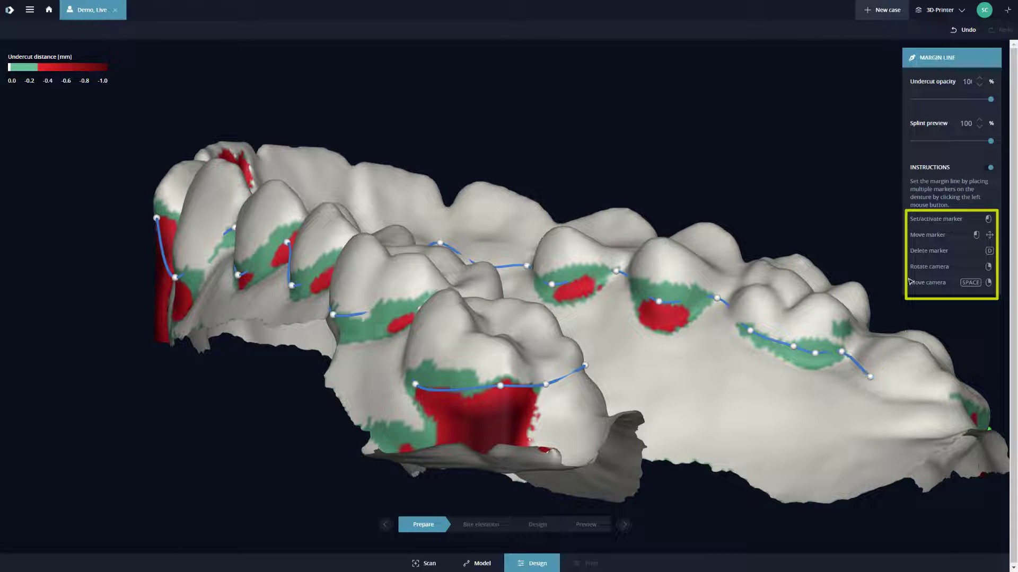
{"action": "left_click", "coordinate": [930, 373]}
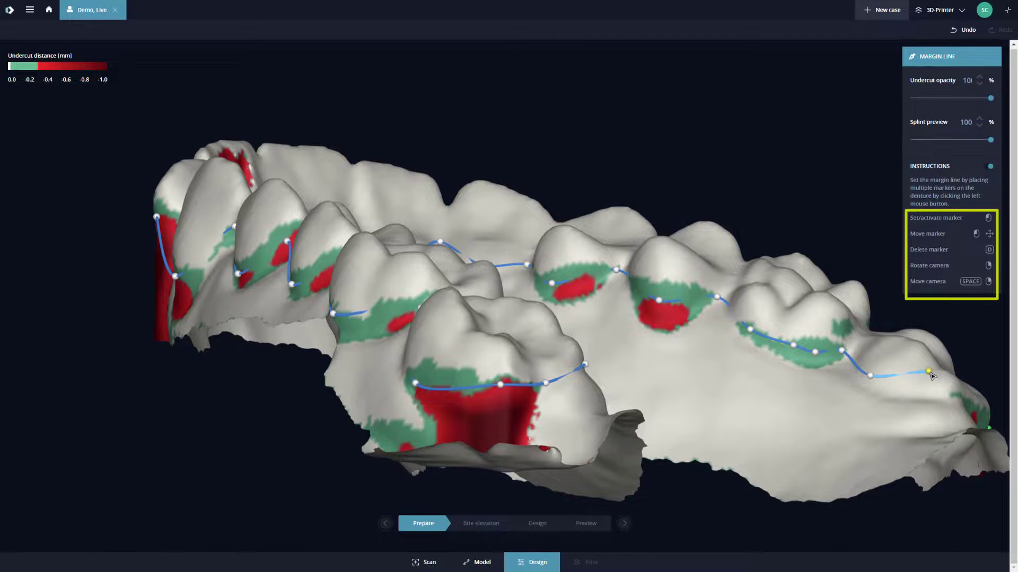
{"action": "mouse_move", "coordinate": [928, 373]}
{"action": "right_mouse_down"}
{"action": "mouse_move", "coordinate": [813, 337]}
{"action": "mouse_move", "coordinate": [631, 256]}
{"action": "right_mouse_up"}
{"action": "mouse_move", "coordinate": [642, 325]}
{"action": "left_mouse_down"}
{"action": "mouse_move", "coordinate": [636, 287]}
{"action": "mouse_move", "coordinate": [621, 275]}
{"action": "left_mouse_up"}
{"action": "left_click", "coordinate": [651, 280]}
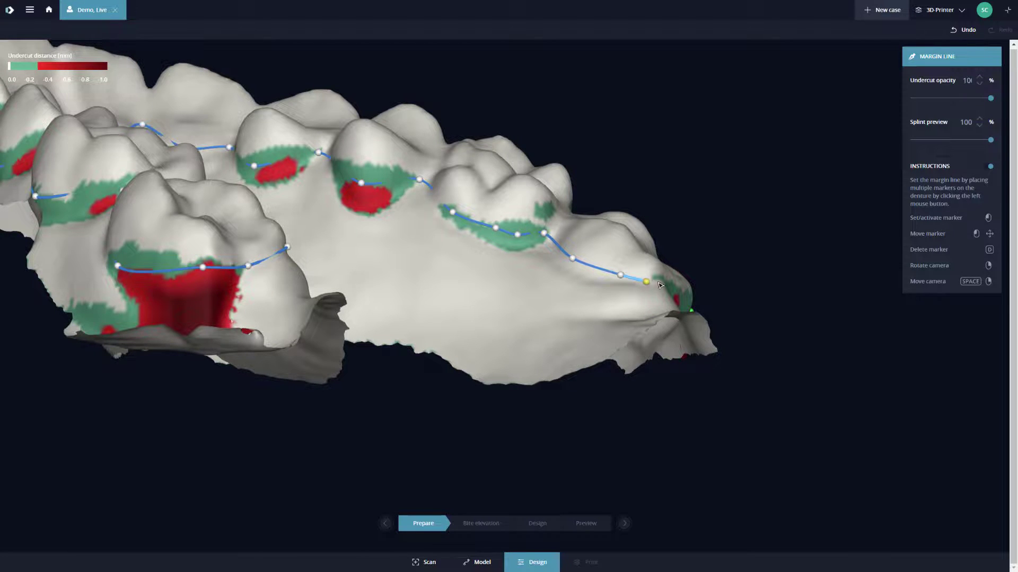
{"action": "left_click", "coordinate": [662, 279]}
- Complete the margin line around the back of the last molar along the undercut edge, joining it to the first marker
{"action": "right_click_drag", "start_coordinate": [657, 281], "coordinate": [540, 267]}
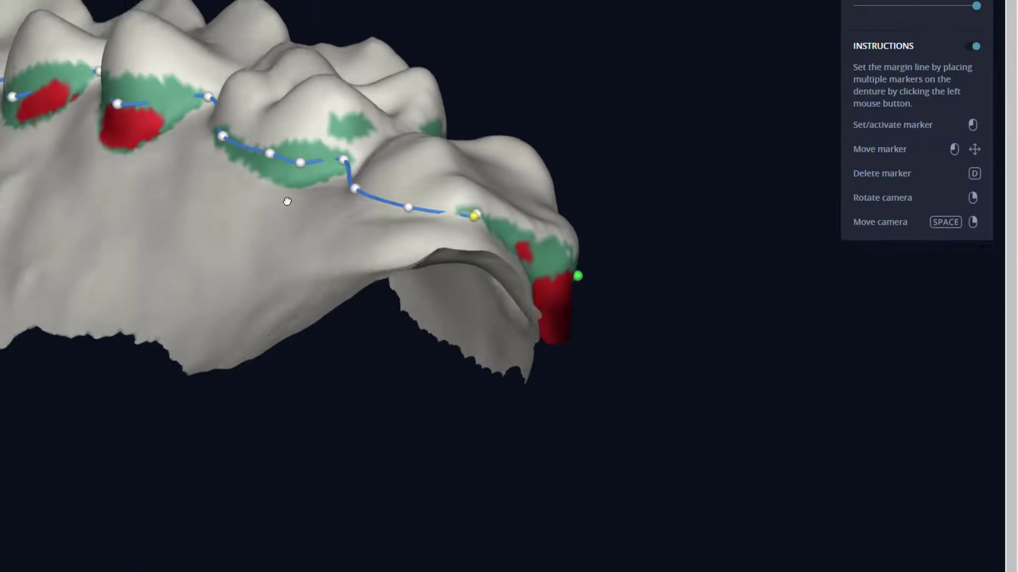
{"action": "mouse_move", "coordinate": [287, 202]}
{"action": "right_mouse_down"}
{"action": "mouse_move", "coordinate": [170, 180]}
{"action": "mouse_move", "coordinate": [192, 201]}
{"action": "right_mouse_up"}
{"action": "left_click_drag", "start_coordinate": [440, 210], "coordinate": [479, 226]}
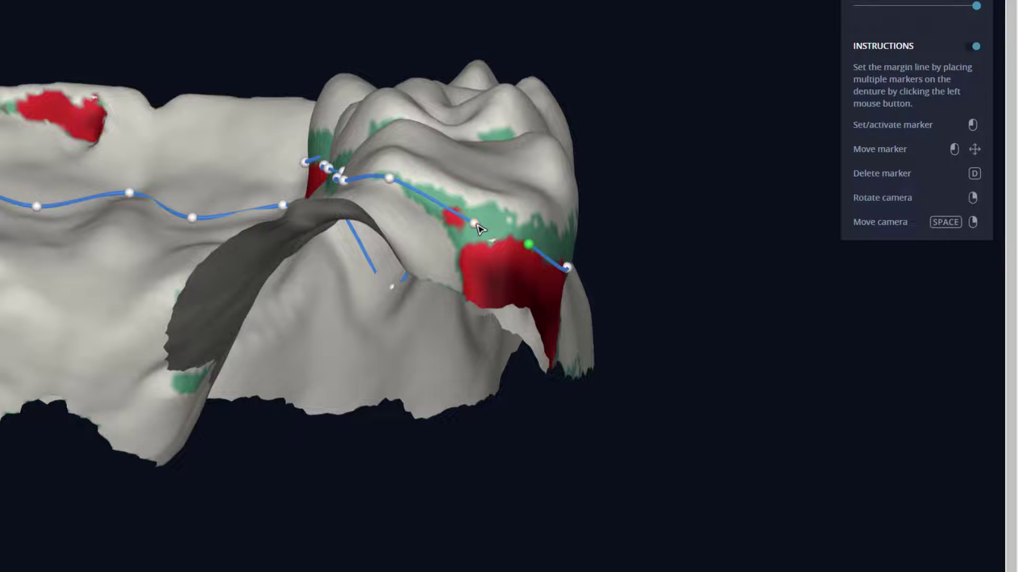
{"action": "right_click_drag", "start_coordinate": [485, 226], "coordinate": [410, 212]}
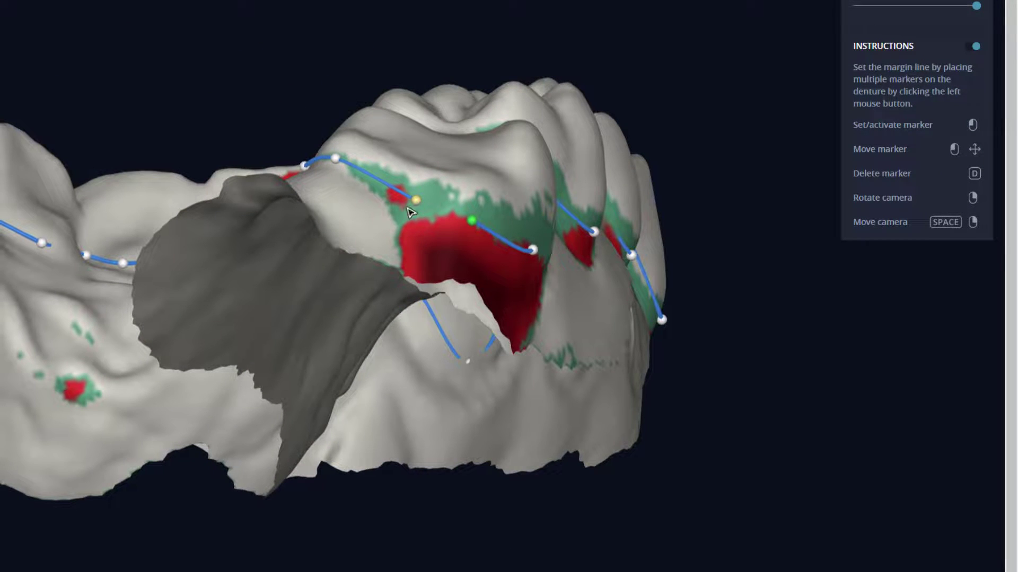
{"action": "mouse_move", "coordinate": [416, 211]}
{"action": "left_mouse_down"}
{"action": "mouse_move", "coordinate": [474, 236]}
{"action": "mouse_move", "coordinate": [469, 245]}
{"action": "mouse_move", "coordinate": [475, 228]}
{"action": "left_mouse_up"}
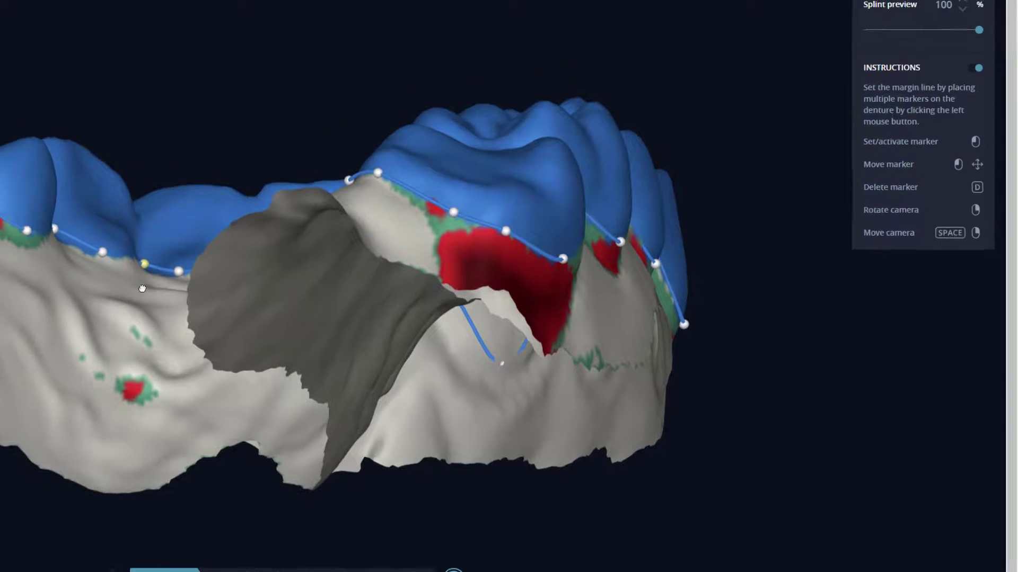
- Lower the splint preview to 57% so the undercut areas show through the blue splint surface
{"action": "right_click_drag", "start_coordinate": [87, 280], "coordinate": [114, 357]}
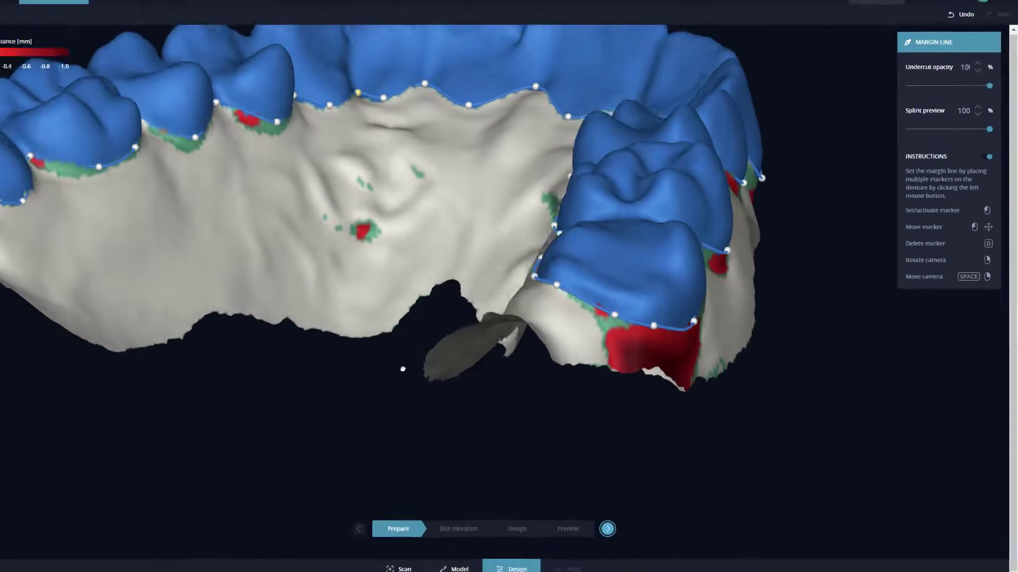
{"action": "right_click_drag", "start_coordinate": [403, 369], "coordinate": [651, 275]}
{"action": "scroll", "coordinate": [449, 285], "scroll_direction": "down", "scroll_amount": 4}
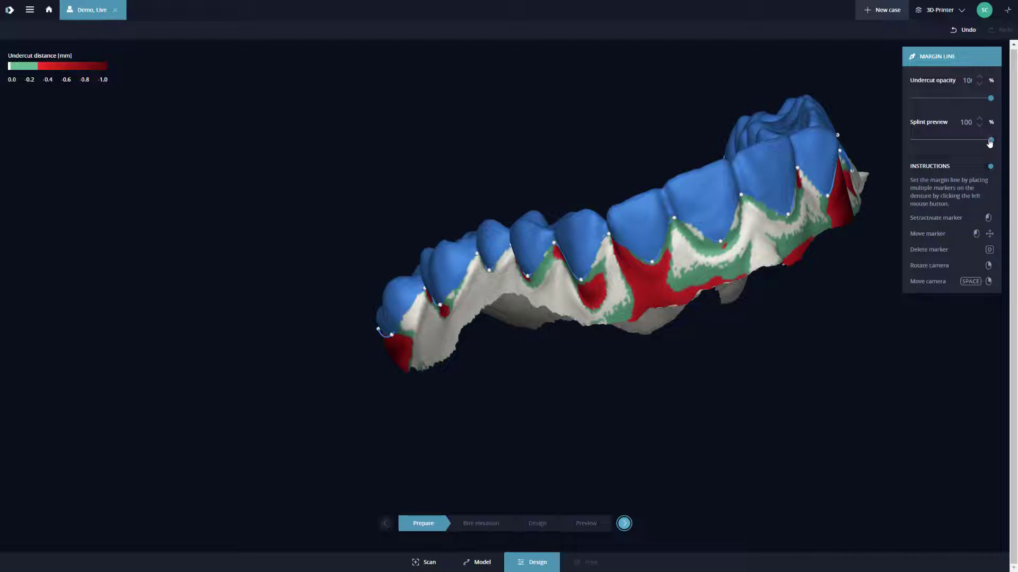
{"action": "left_click_drag", "start_coordinate": [990, 141], "coordinate": [957, 141]}
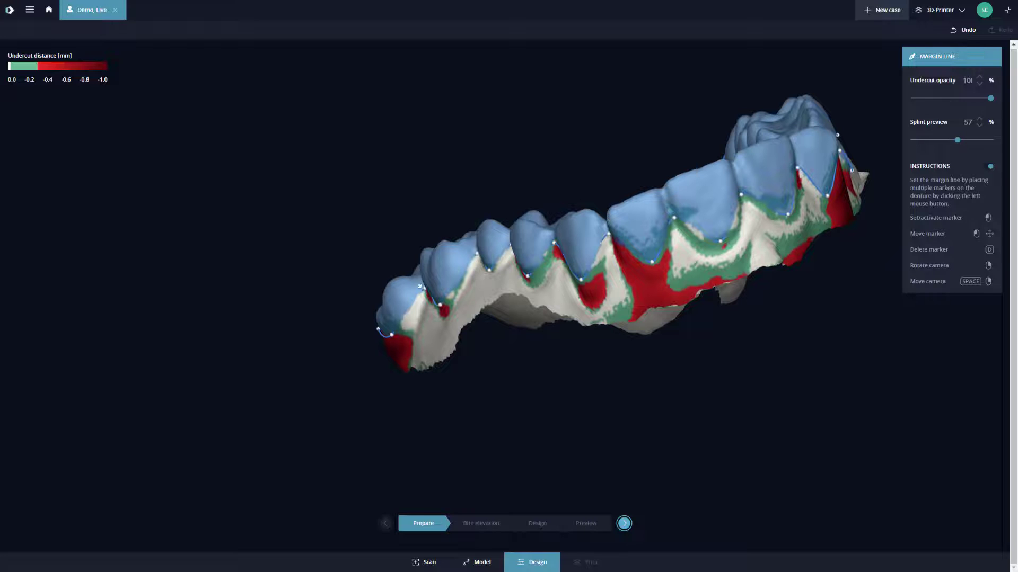
- Add a marker on the outer side of the last molar and shift it forward along the tooth's undercut edge
{"action": "right_click_drag", "start_coordinate": [419, 286], "coordinate": [346, 406]}
{"action": "right_click_drag", "start_coordinate": [295, 361], "coordinate": [326, 343]}
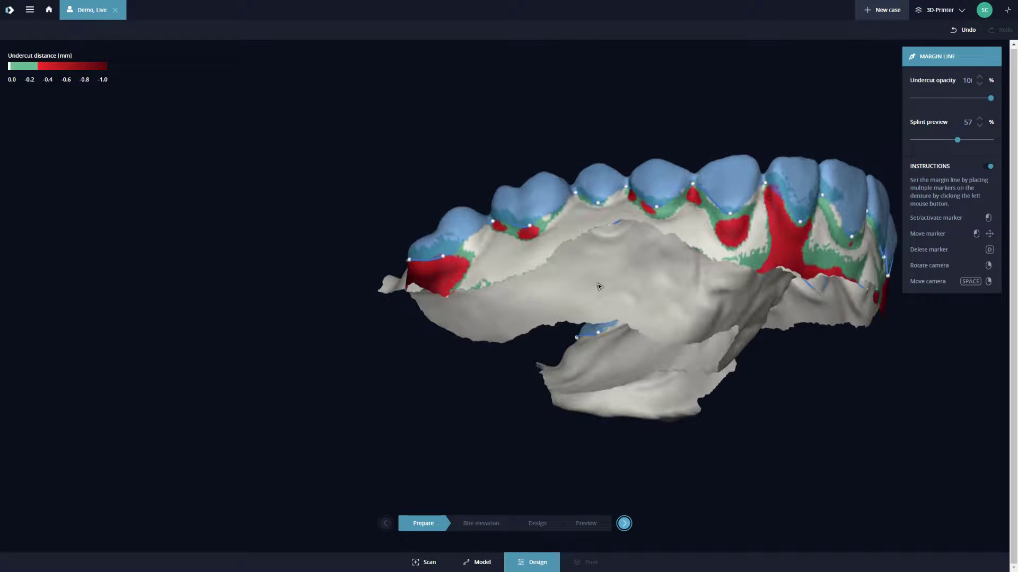
{"action": "right_click_drag", "start_coordinate": [617, 298], "coordinate": [608, 316]}
{"action": "scroll", "coordinate": [455, 289], "scroll_direction": "up", "scroll_amount": 5}
{"action": "right_click_drag", "start_coordinate": [468, 281], "coordinate": [496, 286]}
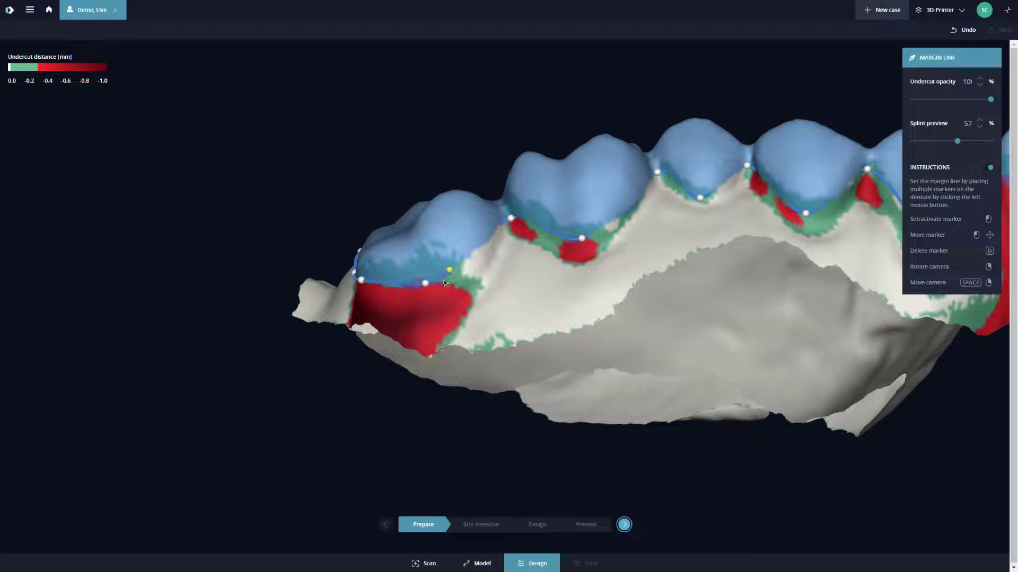
{"action": "left_click", "coordinate": [455, 272]}
{"action": "left_click_drag", "start_coordinate": [456, 272], "coordinate": [476, 270]}
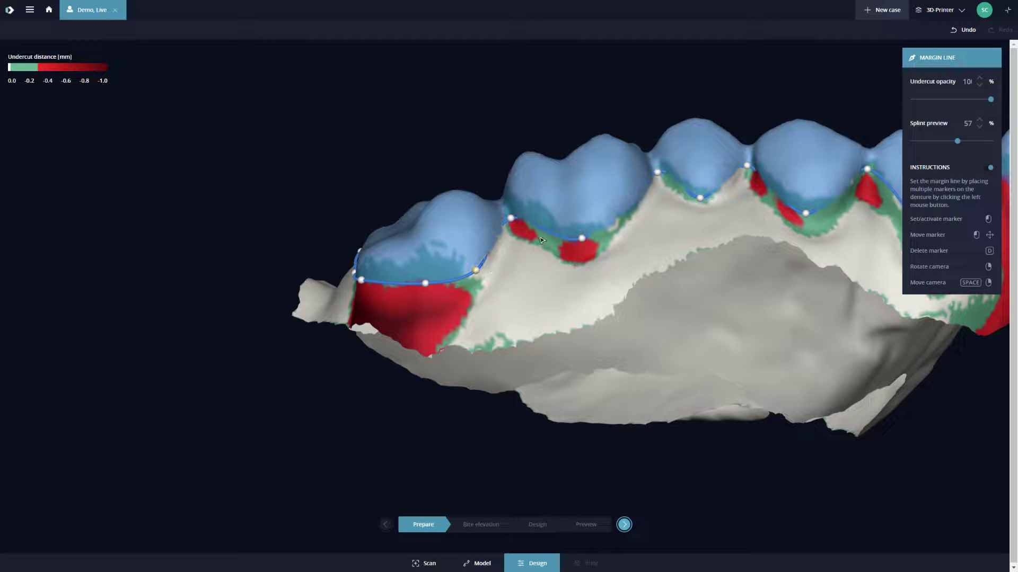
- Add markers along the outer undercut edges of the two premolars and adjust one on the rear premolar
{"action": "left_click", "coordinate": [687, 185]}
{"action": "left_click_drag", "start_coordinate": [686, 190], "coordinate": [680, 190]}
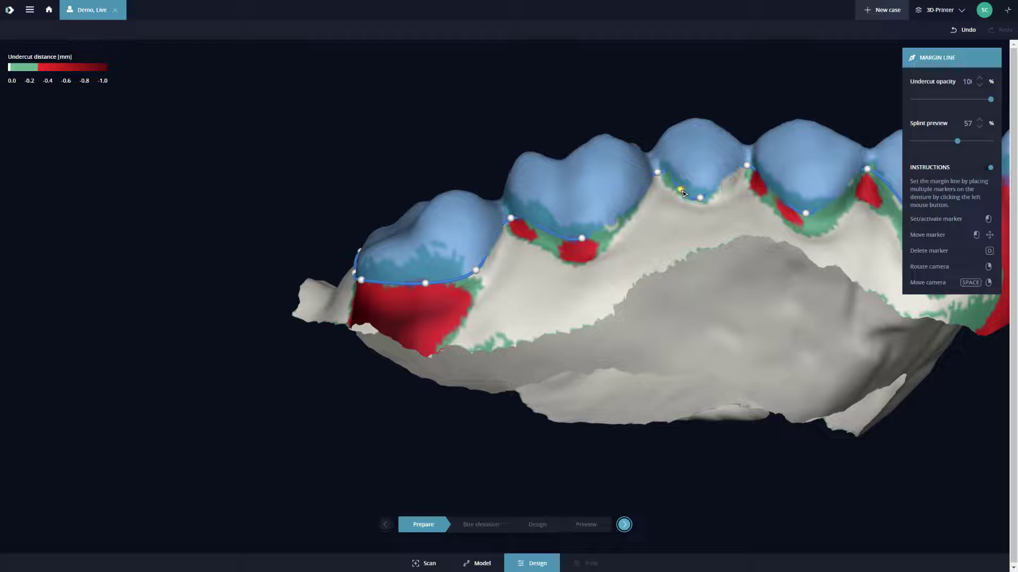
{"action": "left_click", "coordinate": [729, 187]}
{"action": "left_click", "coordinate": [833, 204]}
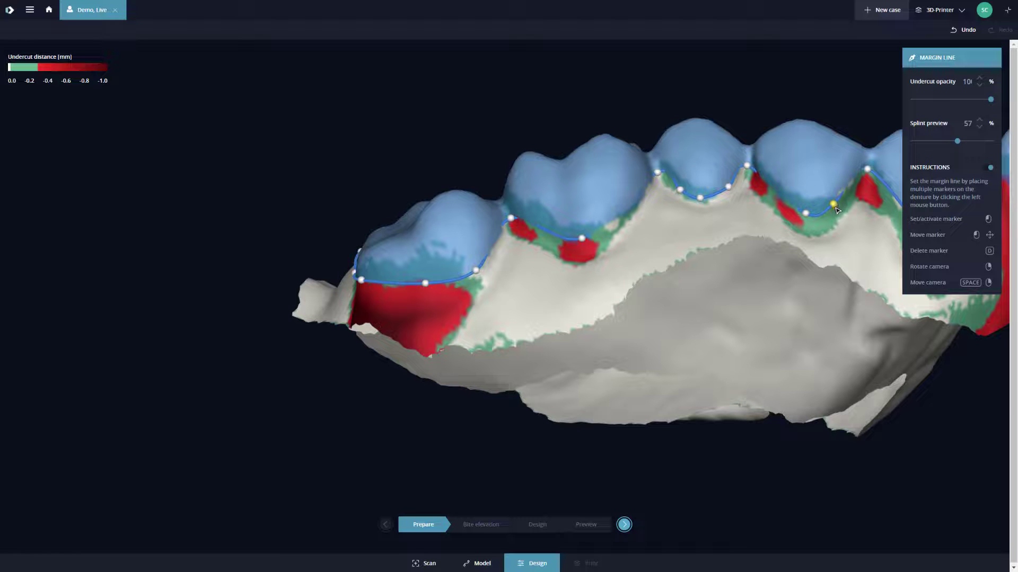
- Add and adjust markers along the outer margin of both central incisors to follow the undercut edge
{"action": "right_click_drag", "start_coordinate": [836, 212], "coordinate": [772, 247]}
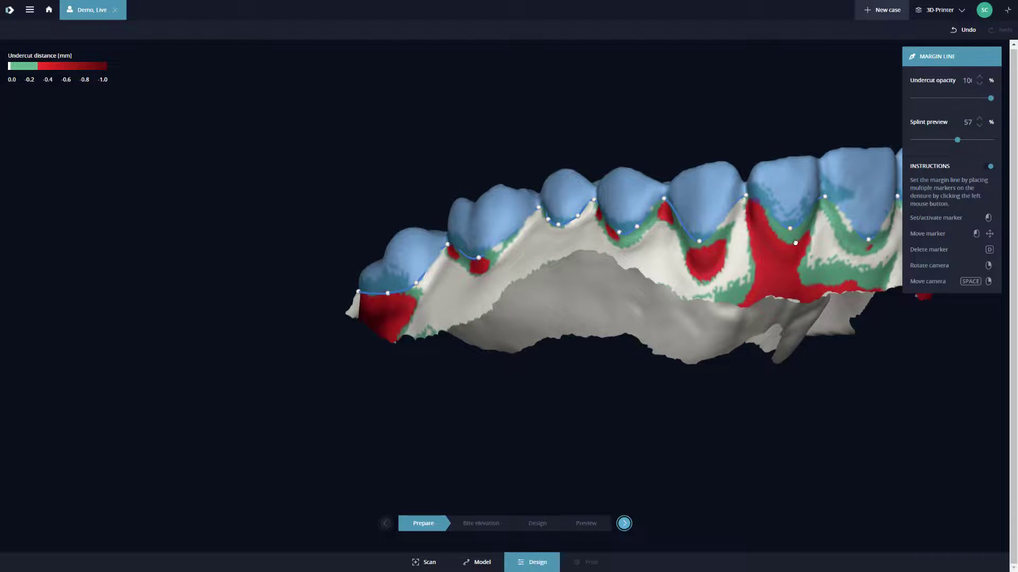
{"action": "right_click_drag", "start_coordinate": [795, 243], "coordinate": [788, 220]}
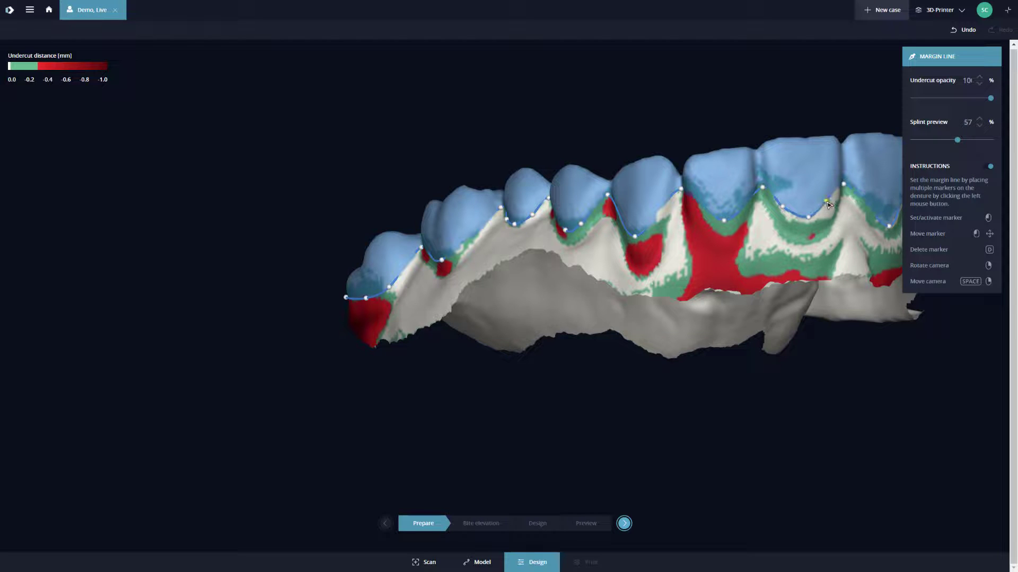
{"action": "left_click_drag", "start_coordinate": [829, 204], "coordinate": [833, 208]}
{"action": "right_click_drag", "start_coordinate": [850, 224], "coordinate": [803, 226]}
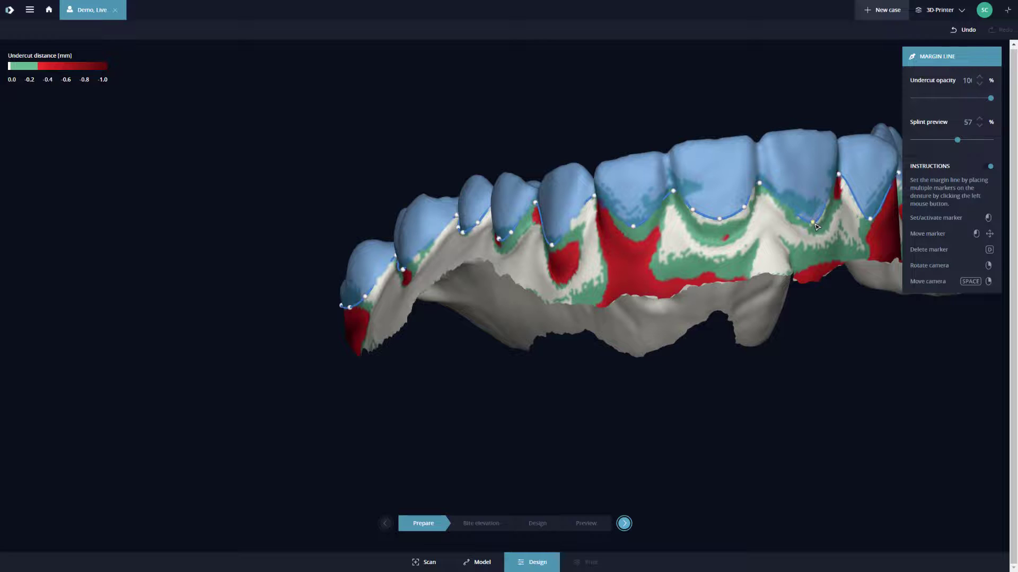
{"action": "left_click_drag", "start_coordinate": [813, 211], "coordinate": [792, 209]}
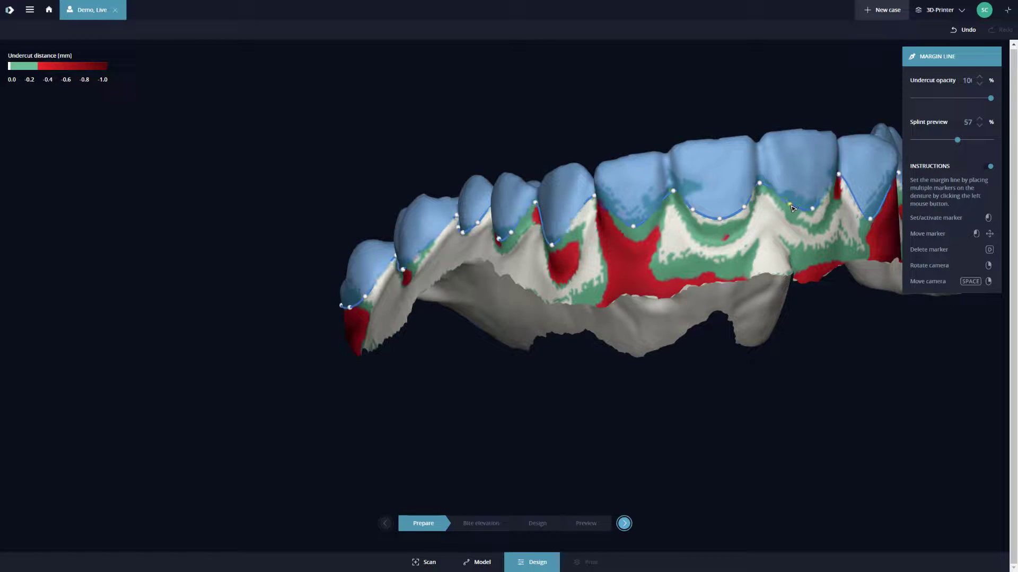
- Refine the margin line with extra markers on the far lateral incisor and the adjoining side of the neighbouring central incisor
{"action": "right_click_drag", "start_coordinate": [796, 205], "coordinate": [718, 208]}
{"action": "left_click", "coordinate": [696, 201]}
{"action": "mouse_move", "coordinate": [697, 205]}
{"action": "left_mouse_down"}
{"action": "mouse_move", "coordinate": [764, 208]}
{"action": "mouse_move", "coordinate": [741, 201]}
{"action": "left_mouse_up"}
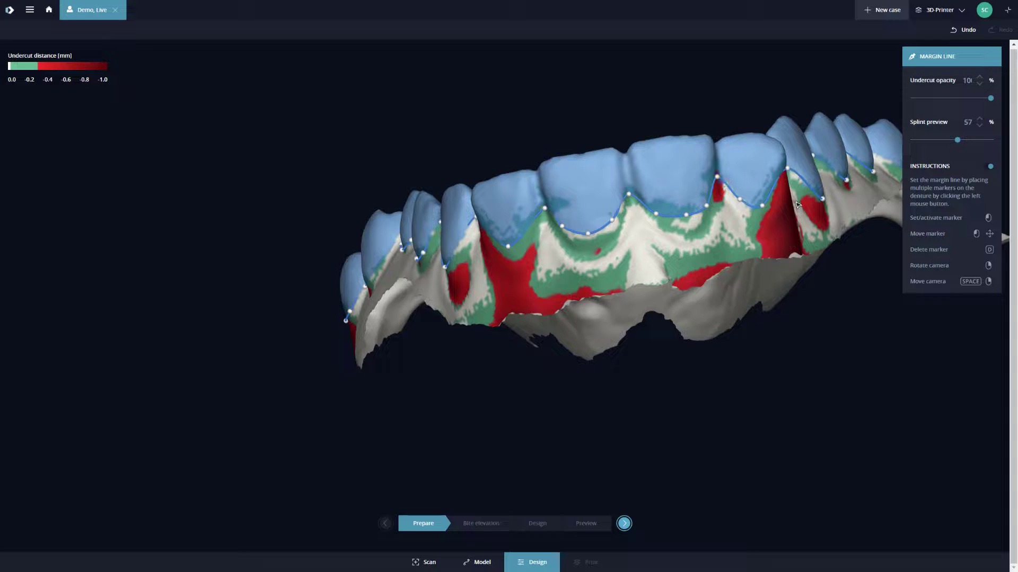
{"action": "right_click_drag", "start_coordinate": [747, 210], "coordinate": [700, 265]}
{"action": "right_click_drag", "start_coordinate": [625, 315], "coordinate": [617, 298]}
{"action": "right_click_drag", "start_coordinate": [763, 232], "coordinate": [651, 242]}
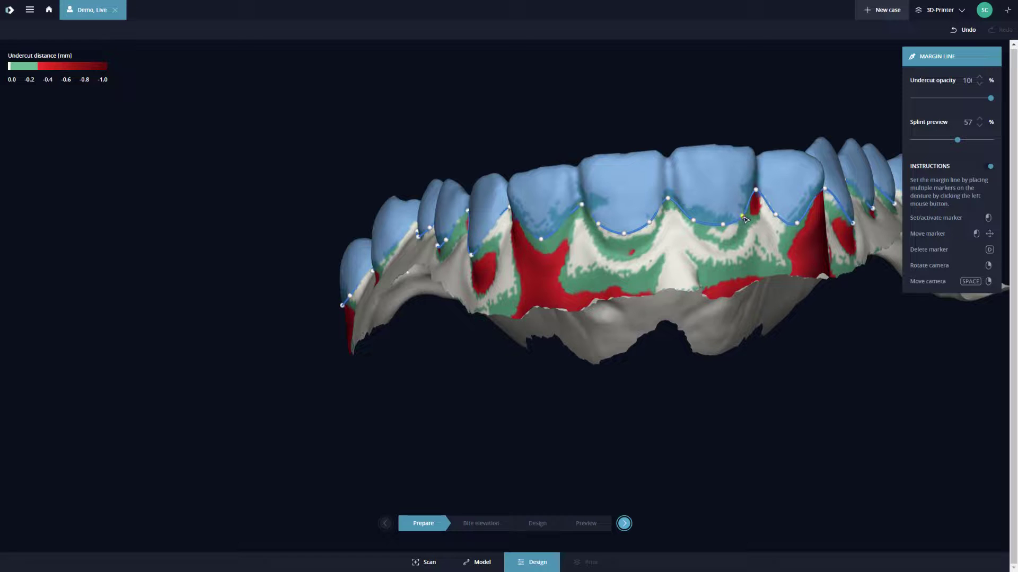
{"action": "right_click_drag", "start_coordinate": [765, 204], "coordinate": [680, 194]}
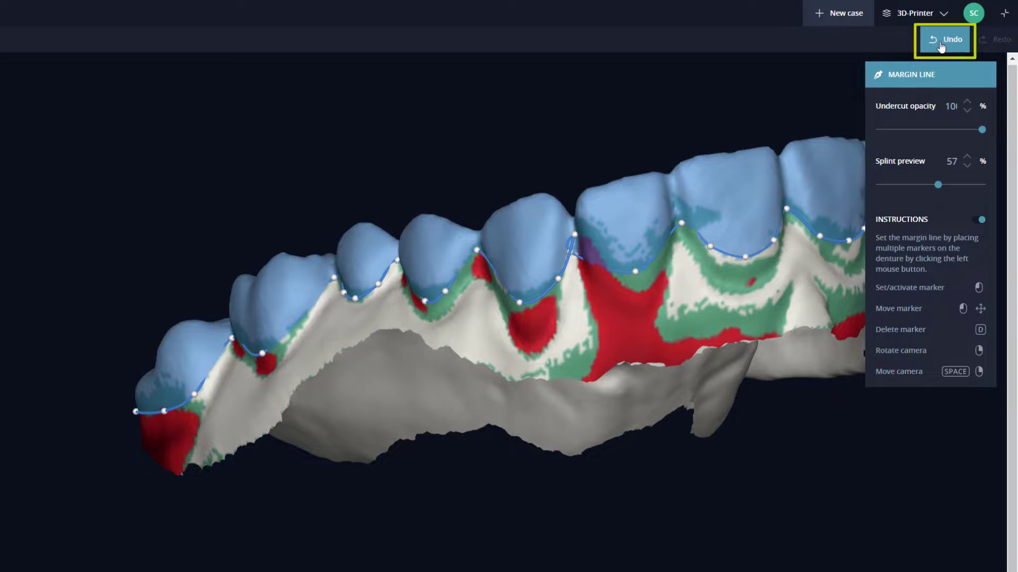
- Undo the faulty marker change between the canine and lateral incisor, and fine-tune markers along the margin line
{"action": "left_click", "coordinate": [941, 46]}
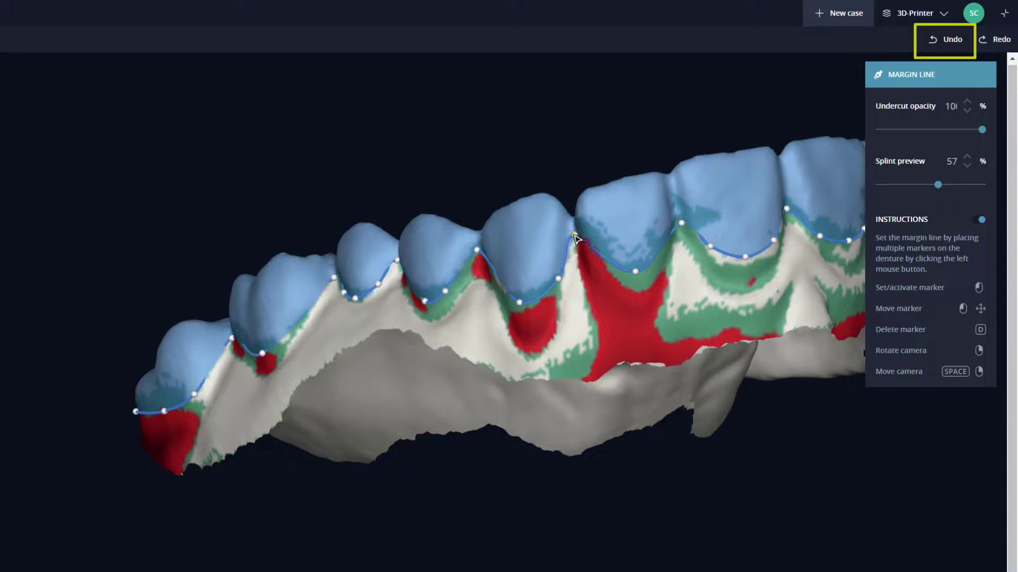
{"action": "left_click_drag", "start_coordinate": [577, 238], "coordinate": [585, 259]}
{"action": "mouse_move", "coordinate": [641, 352]}
{"action": "right_mouse_down"}
{"action": "mouse_move", "coordinate": [440, 343]}
{"action": "mouse_move", "coordinate": [319, 380]}
{"action": "right_mouse_up"}
{"action": "right_click_drag", "start_coordinate": [530, 344], "coordinate": [167, 253]}
{"action": "scroll", "coordinate": [104, 245], "scroll_direction": "up", "scroll_amount": 4}
{"action": "left_click_drag", "start_coordinate": [343, 288], "coordinate": [351, 287]}
{"action": "mouse_move", "coordinate": [366, 320]}
{"action": "right_mouse_down"}
{"action": "mouse_move", "coordinate": [380, 327]}
{"action": "mouse_move", "coordinate": [209, 254]}
{"action": "mouse_move", "coordinate": [135, 323]}
{"action": "mouse_move", "coordinate": [201, 318]}
{"action": "right_mouse_up"}
{"action": "scroll", "coordinate": [379, 327], "scroll_direction": "down", "scroll_amount": 4}
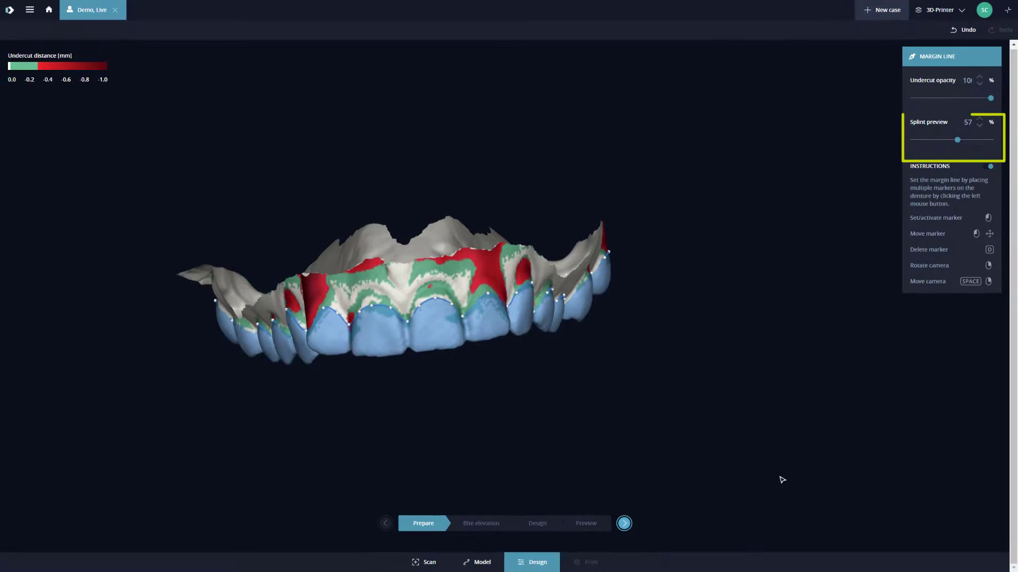
- Set the splint preview to 100% and advance the design to the Bite elevation stage
{"action": "left_click_drag", "start_coordinate": [963, 142], "coordinate": [1016, 139]}
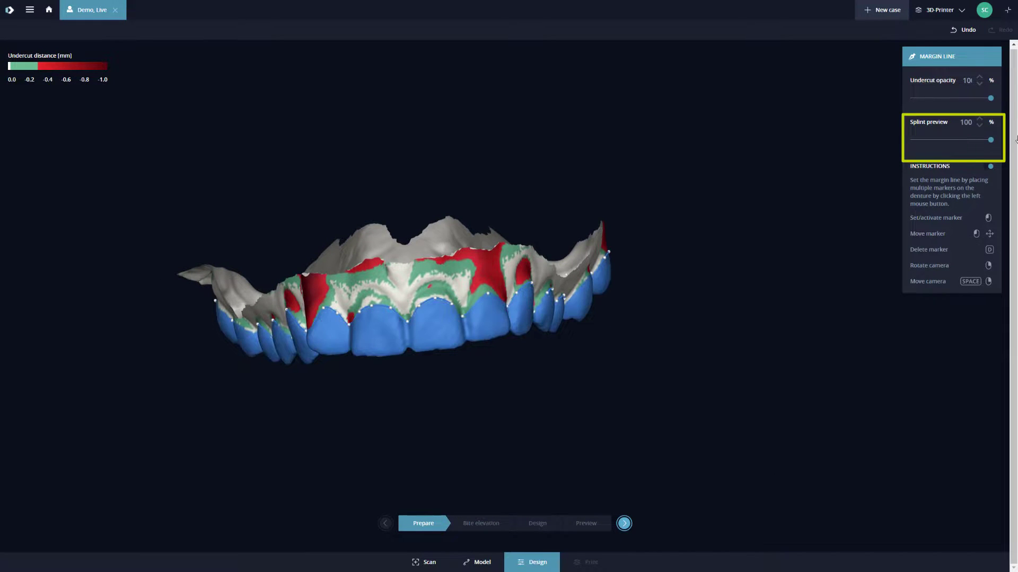
{"action": "right_click_drag", "start_coordinate": [483, 255], "coordinate": [549, 331]}
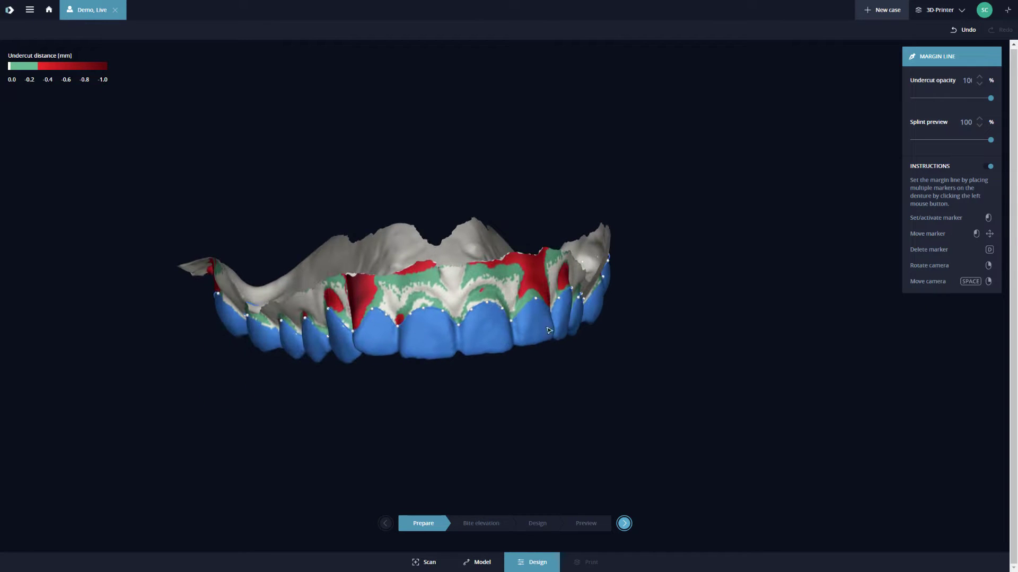
{"action": "left_click", "coordinate": [625, 524]}
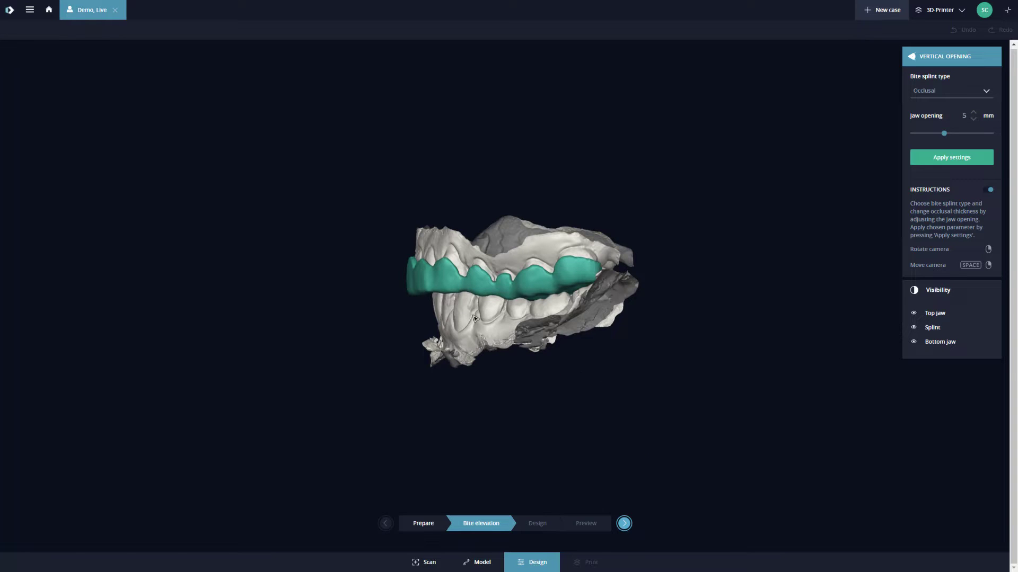
- Examine the generated splint between the top and bottom jaws from several sides
{"action": "right_click_drag", "start_coordinate": [472, 315], "coordinate": [707, 307]}
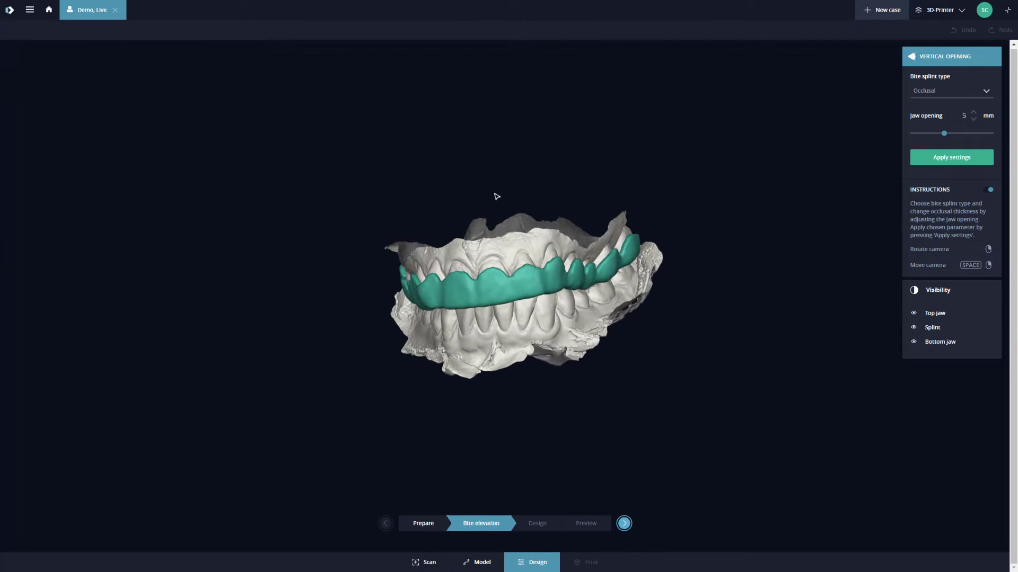
{"action": "right_click_drag", "start_coordinate": [396, 217], "coordinate": [491, 198]}
{"action": "right_click_drag", "start_coordinate": [537, 305], "coordinate": [416, 191]}
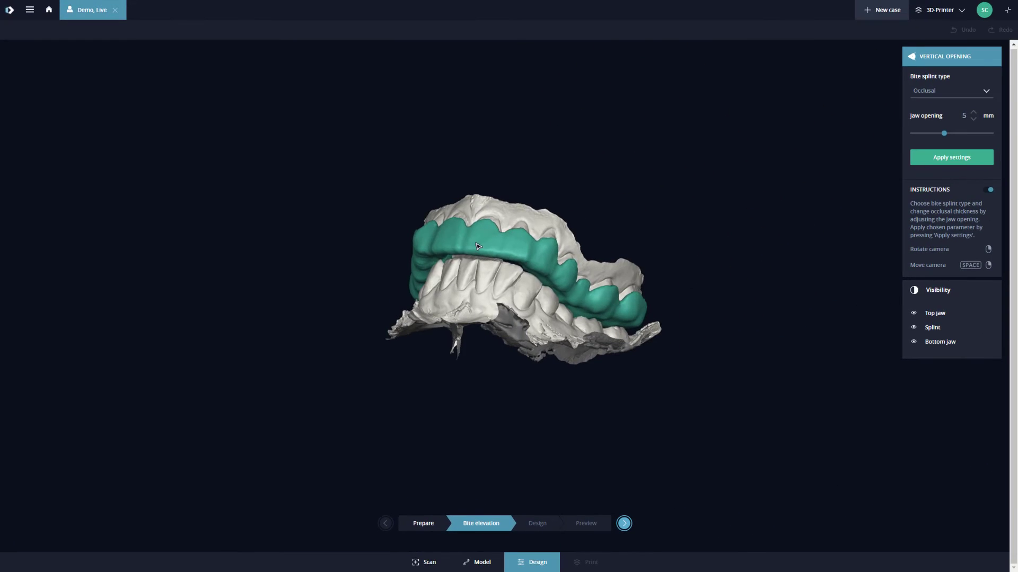
{"action": "right_click_drag", "start_coordinate": [479, 246], "coordinate": [493, 250]}
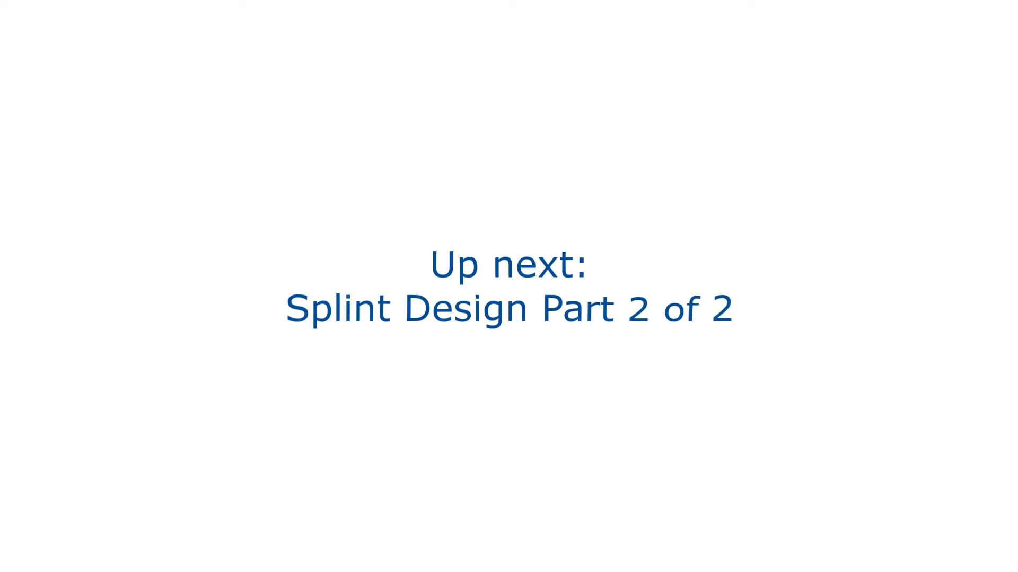